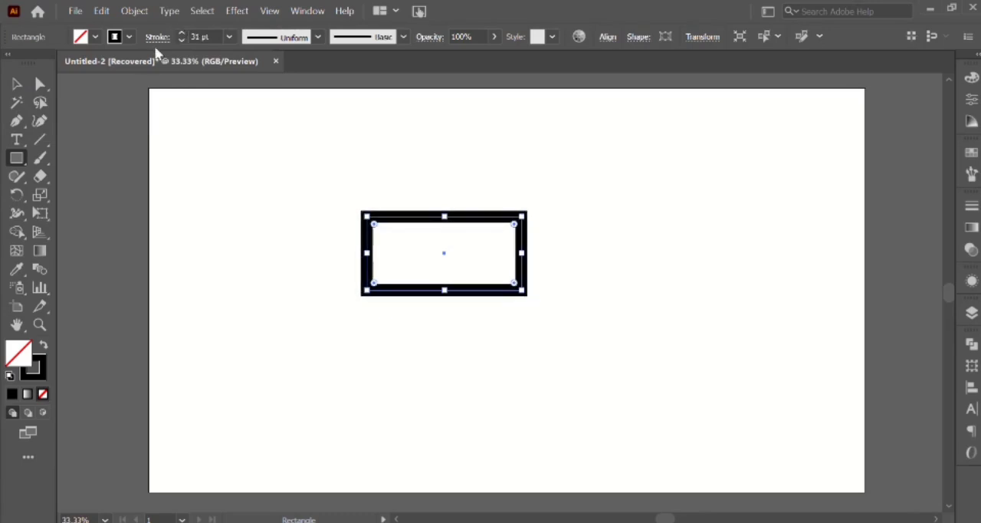
Round the rectangle's upper-right and lower-left corners to their maximum radius, leaving the other two corners sharp.
click(39, 84)
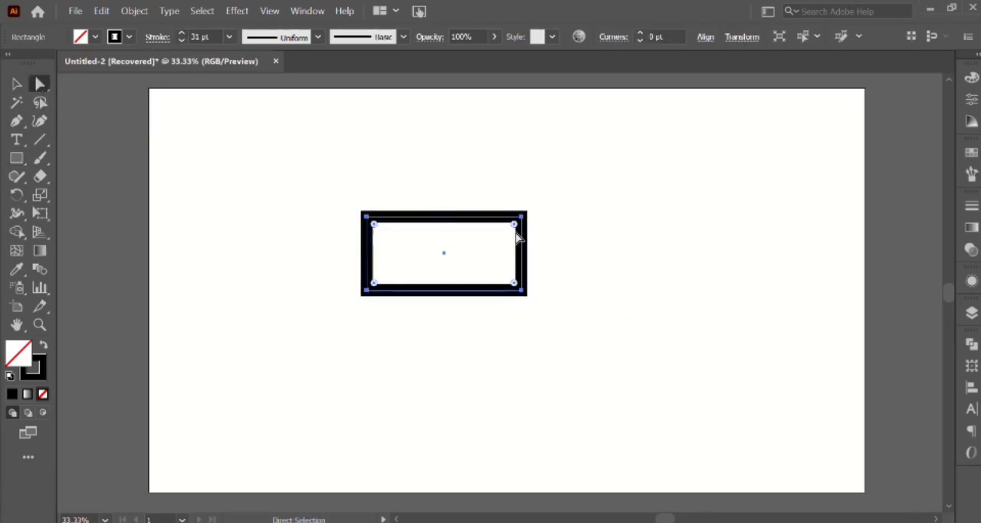
drag(518, 228, 419, 313)
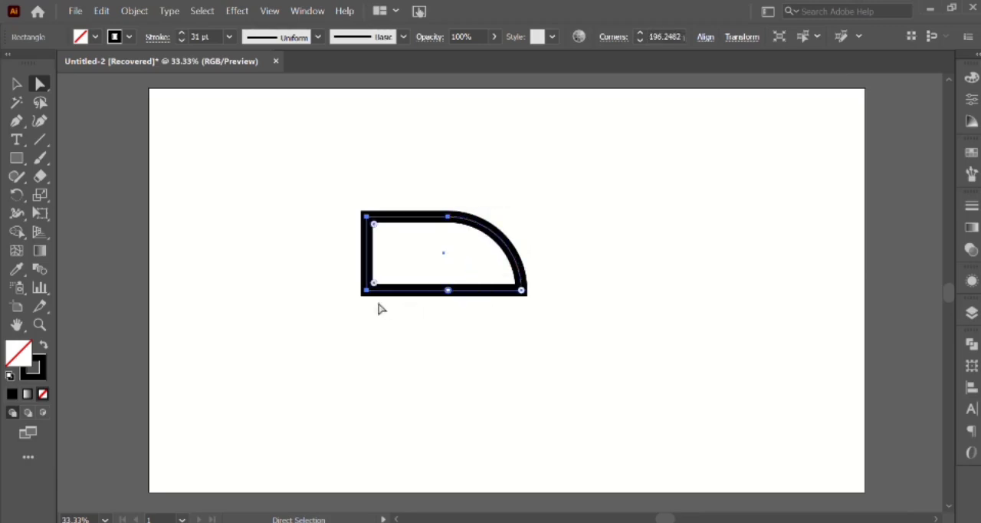
drag(373, 287, 495, 213)
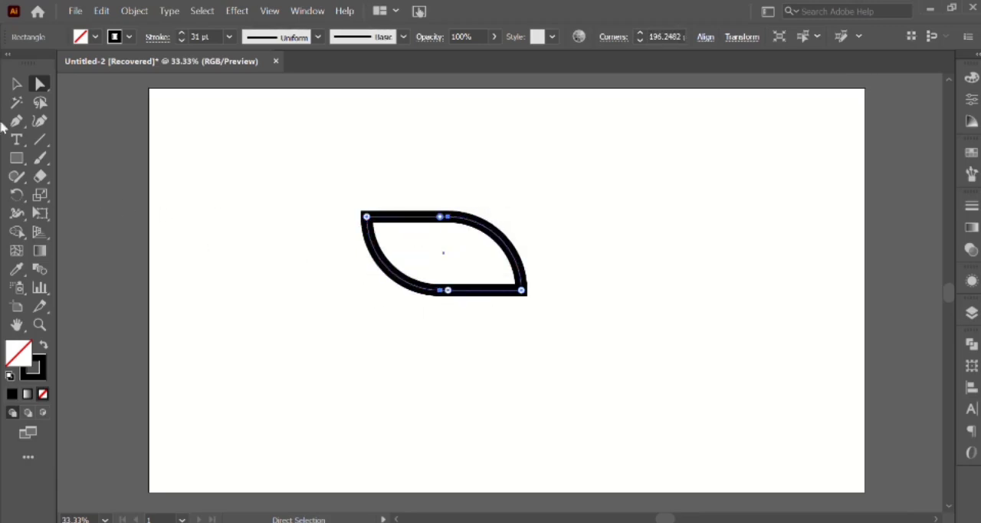
Rotate the leaf-like shape 45 degrees counterclockwise so its straight sides run diagonally, and deselect it.
click(17, 84)
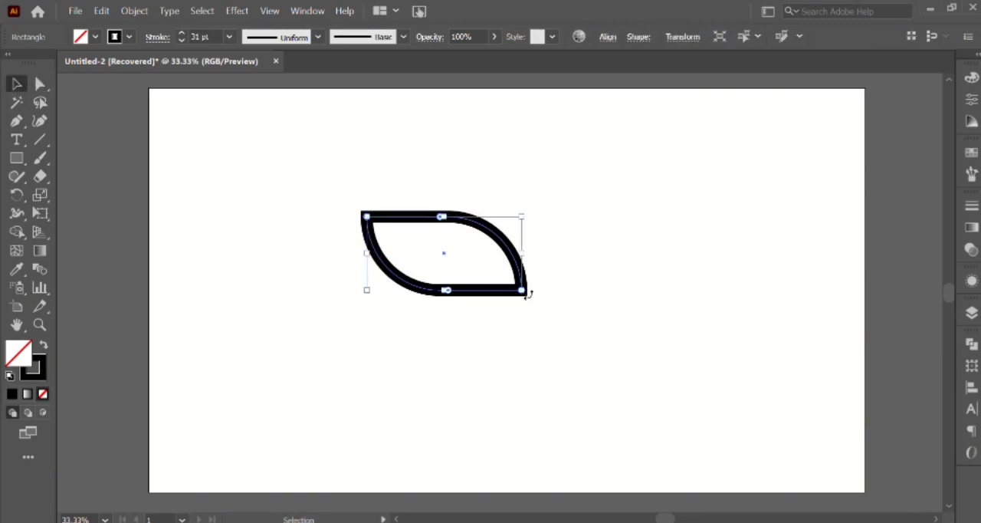
drag(528, 293, 512, 227)
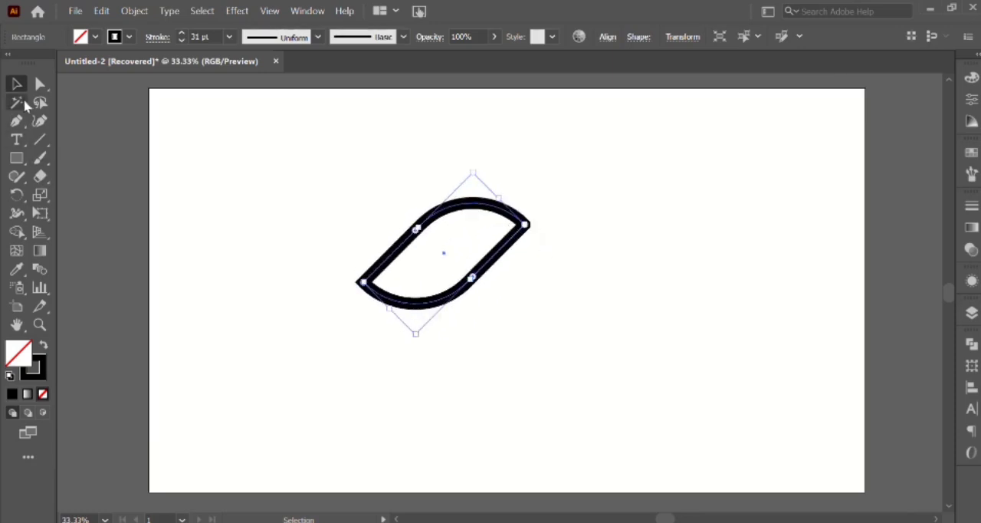
click(262, 227)
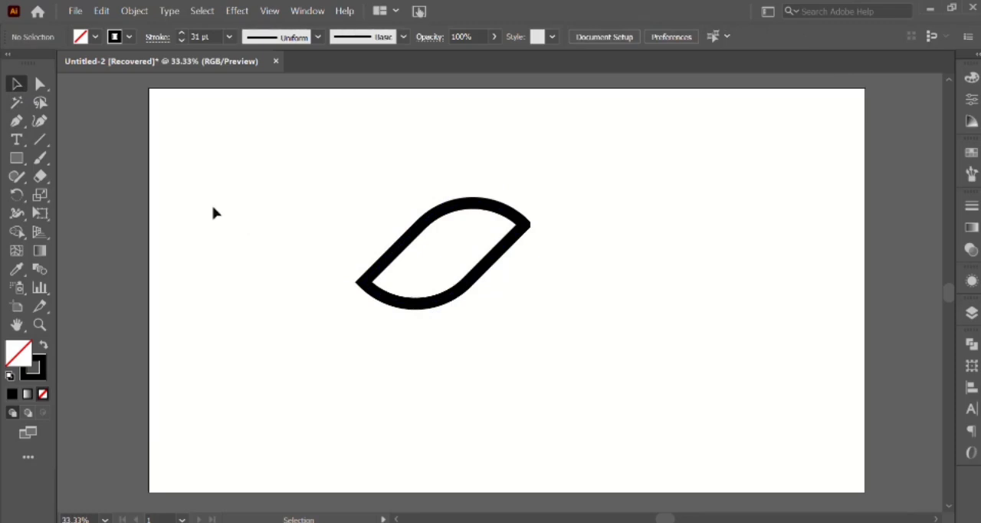
Expand the rotated outline's fill and stroke into a filled shape.
click(406, 247)
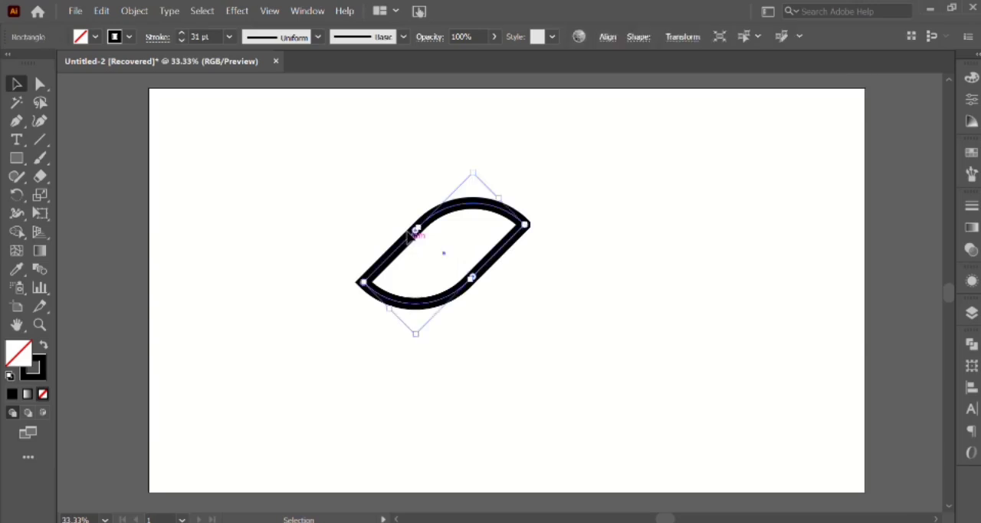
click(132, 11)
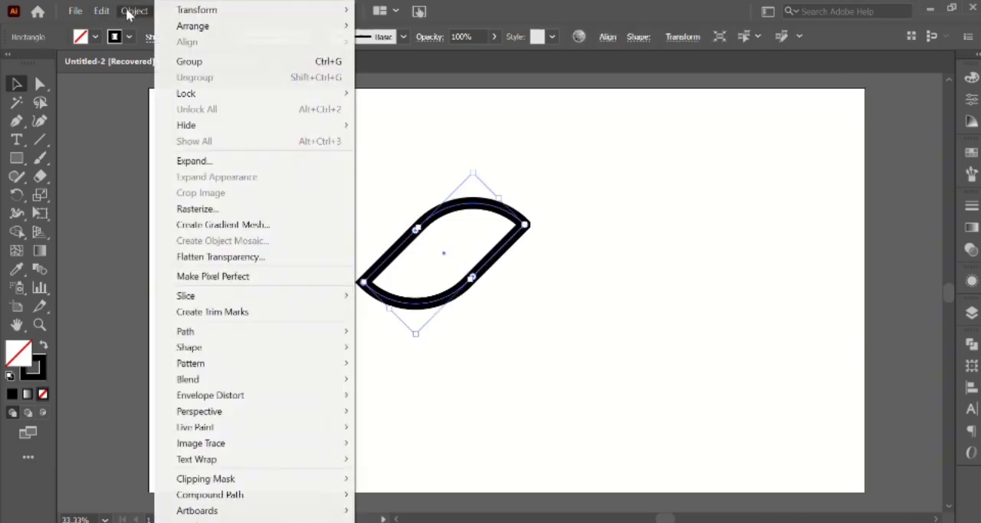
click(188, 161)
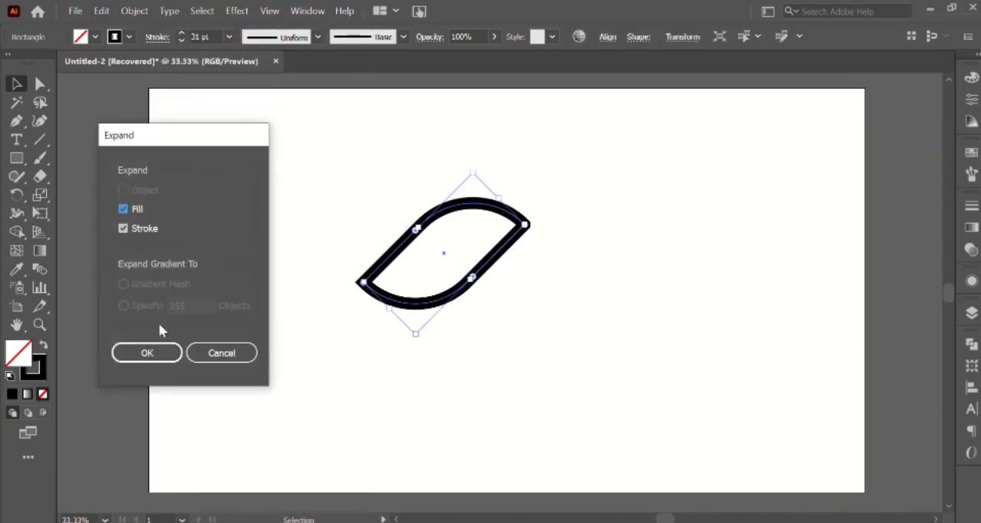
click(159, 358)
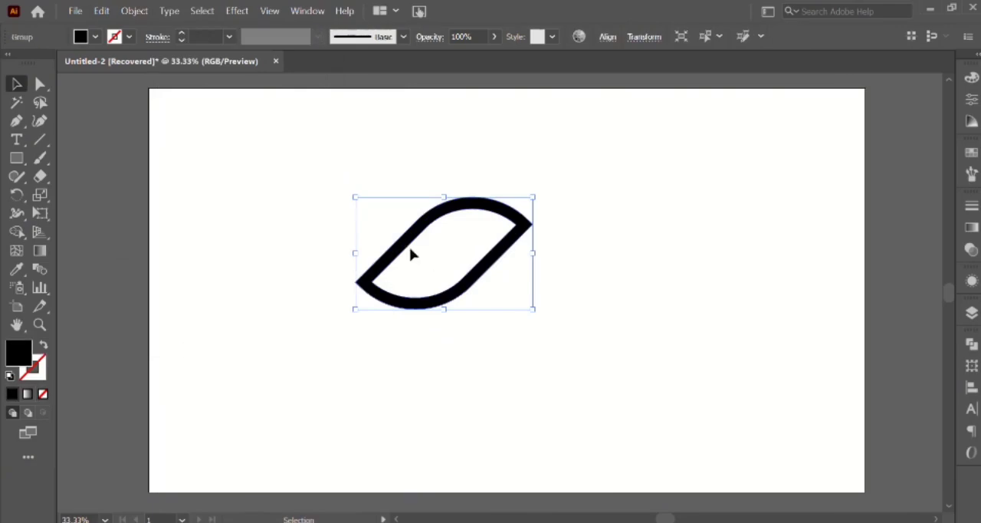
Copy the expanded shape, paste it in place, and move the copy right until its diagonal edge overlaps the original's.
click(101, 10)
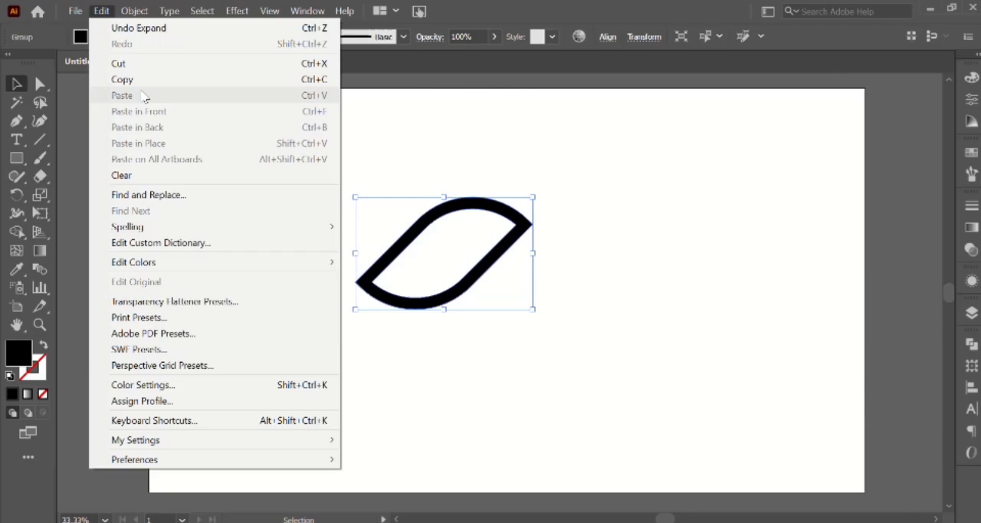
click(123, 79)
click(102, 11)
click(130, 143)
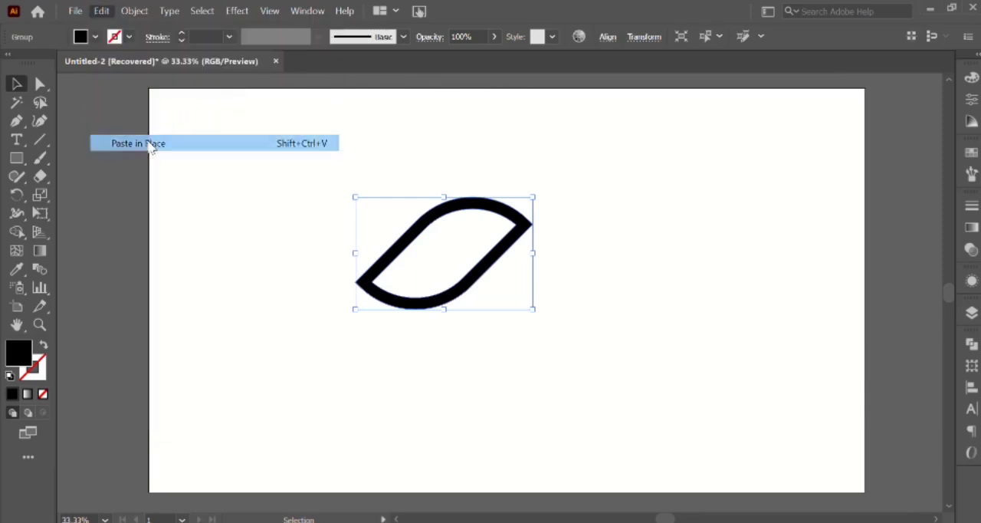
drag(416, 237, 522, 269)
Repeat the last transformation to add a third overlapping shape to the chain.
alt+scroll(521, 268, up, 1)
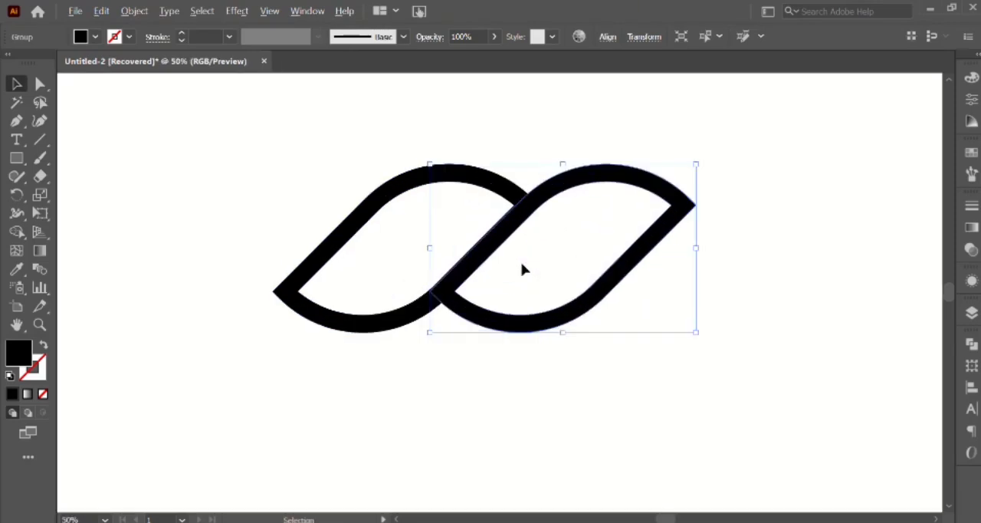
key(a)
key(ctrl+d)
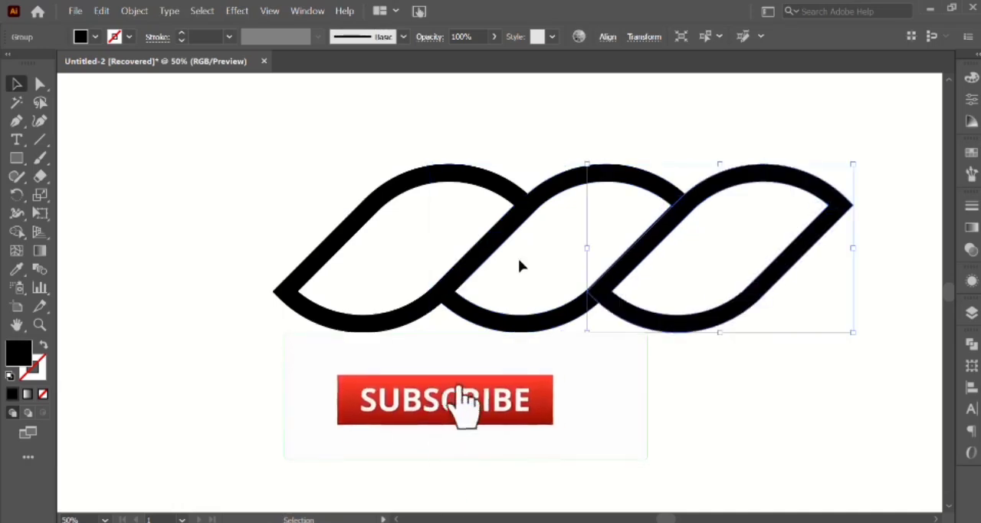
Select all three shapes, shift them slightly left and down, and make their center points visible through the object attributes.
key(ctrl+a)
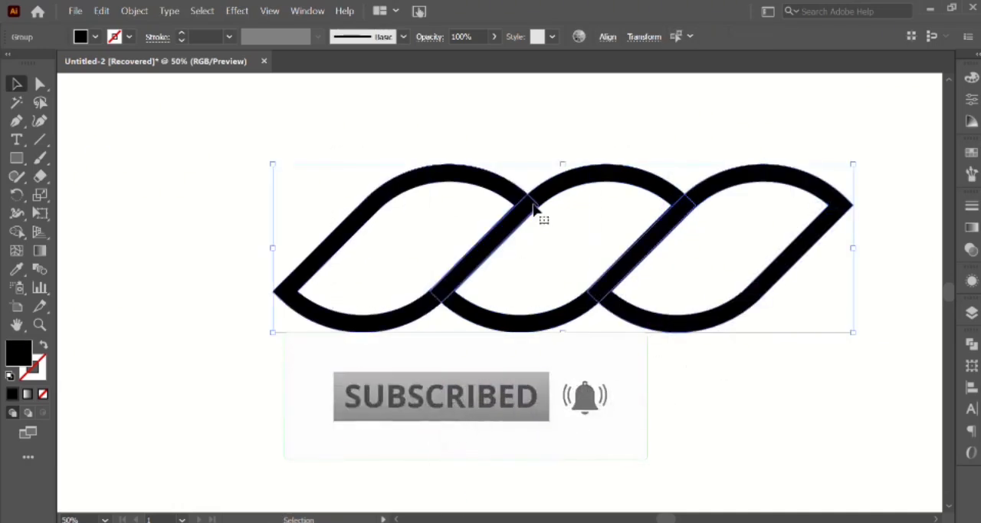
drag(535, 209, 452, 224)
click(310, 14)
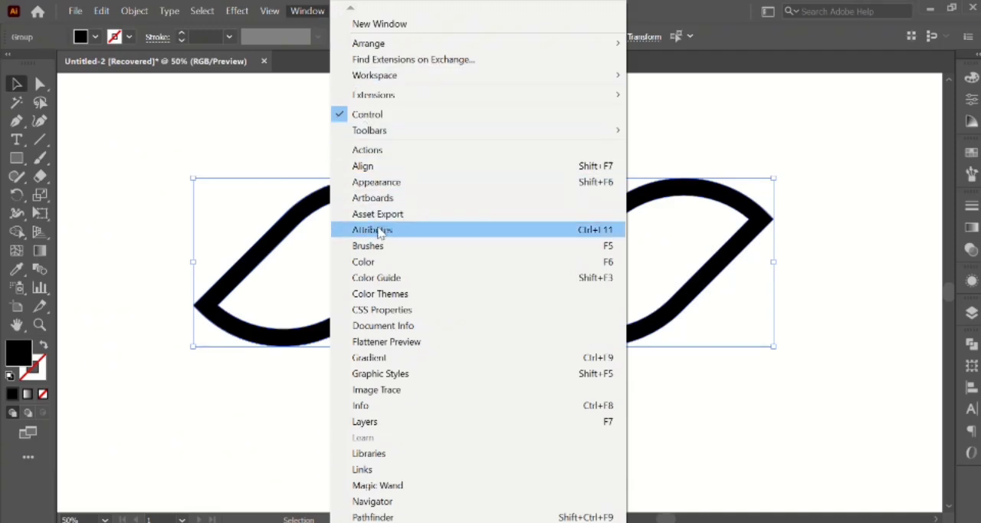
click(373, 231)
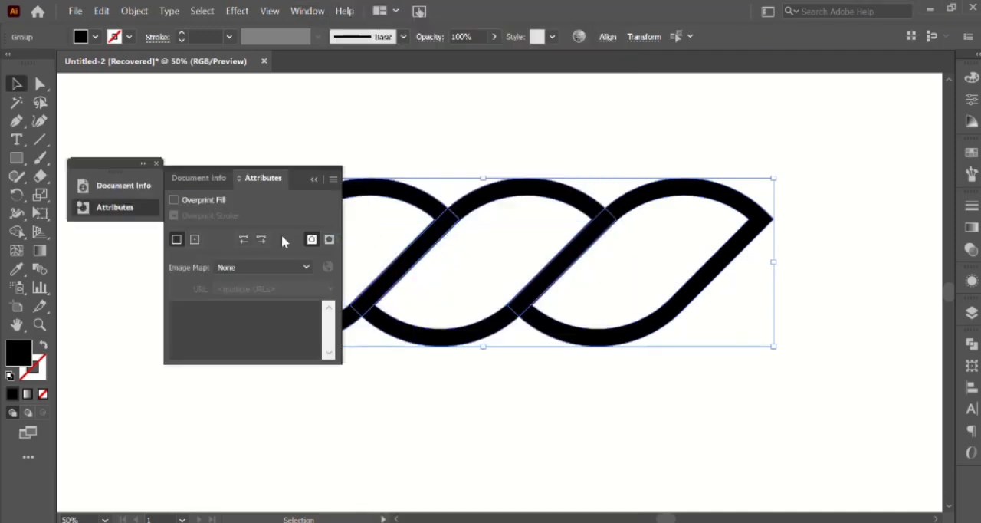
click(194, 241)
click(315, 184)
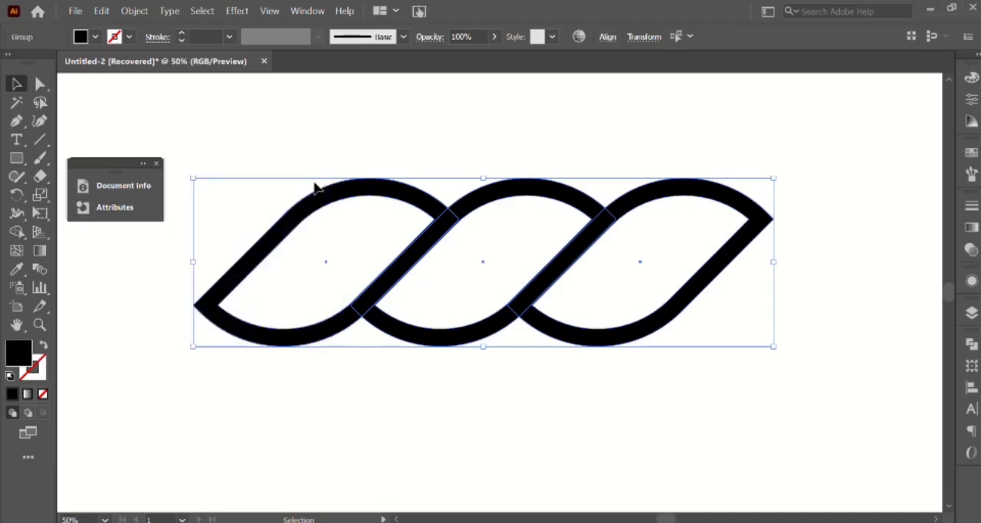
click(157, 165)
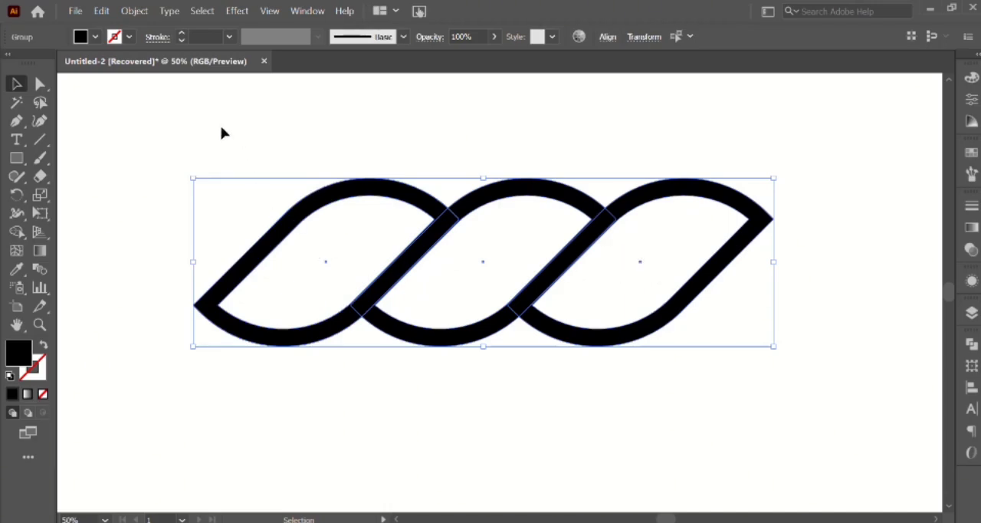
Draw a yellow rectangle with 78% opacity from the chain's upper-left corner to the first shape's center, extending below the chain.
click(16, 163)
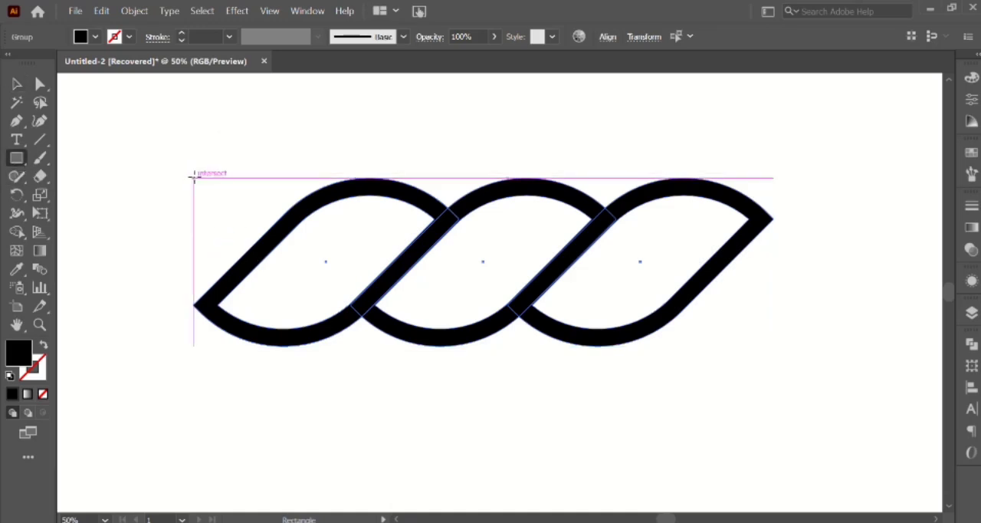
mouse_move(193, 177)
mouse_down()
mouse_move(354, 353)
mouse_move(326, 404)
mouse_up()
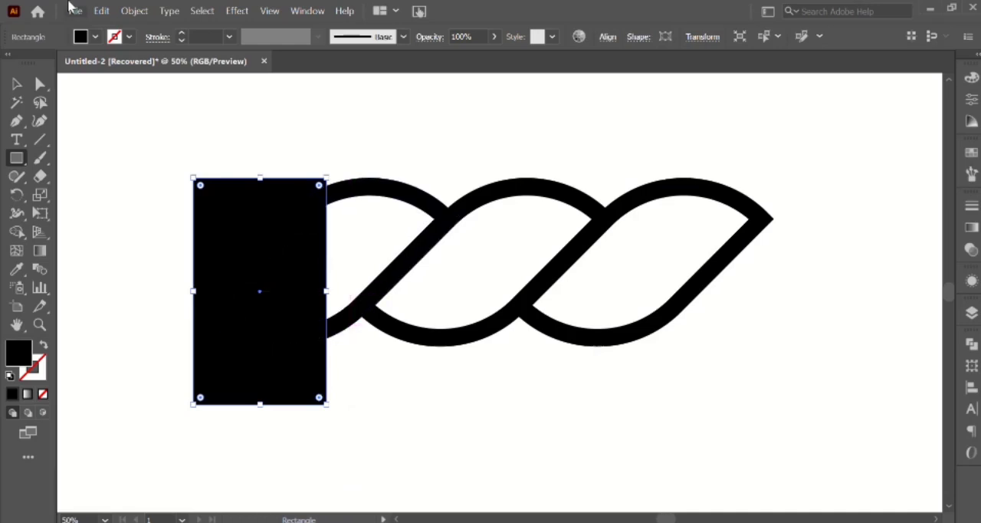
click(95, 36)
click(64, 62)
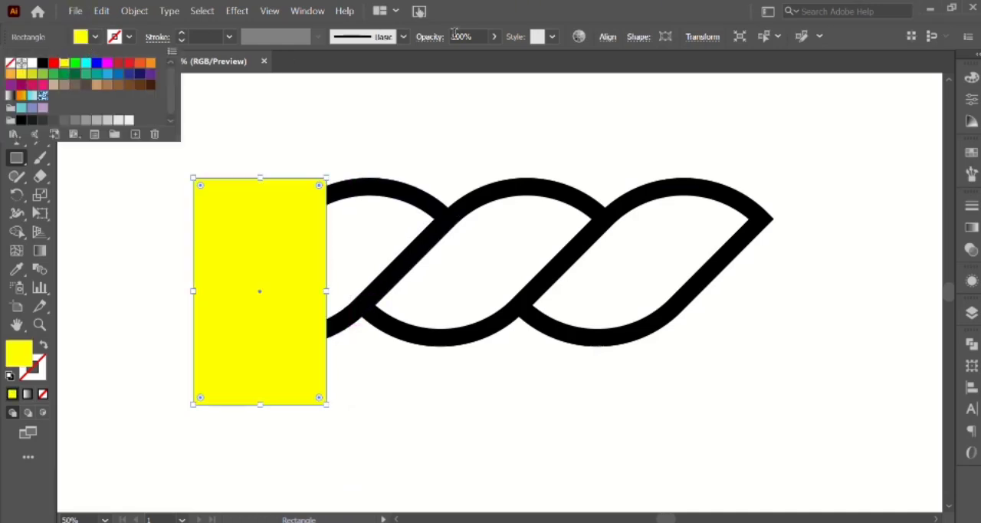
scroll(483, 36, down, 7)
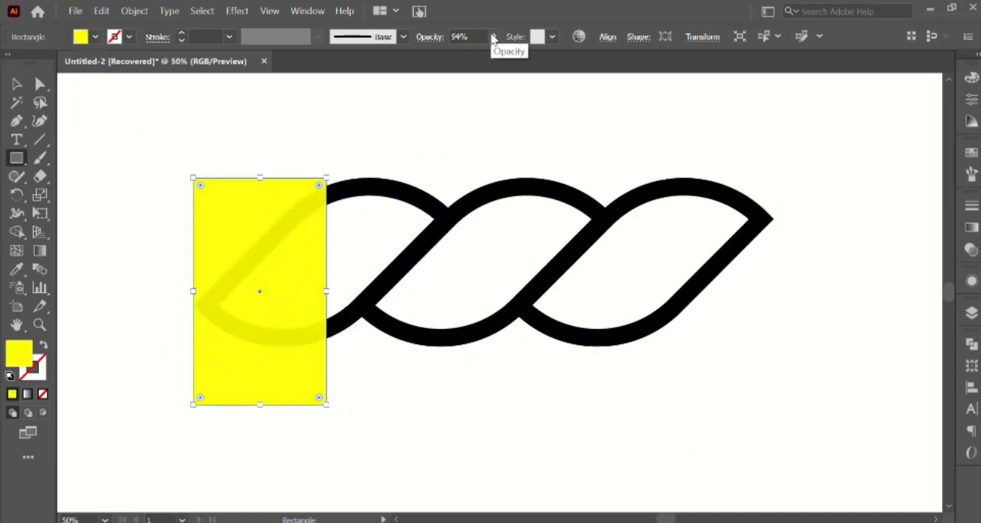
scroll(476, 36, down, 6)
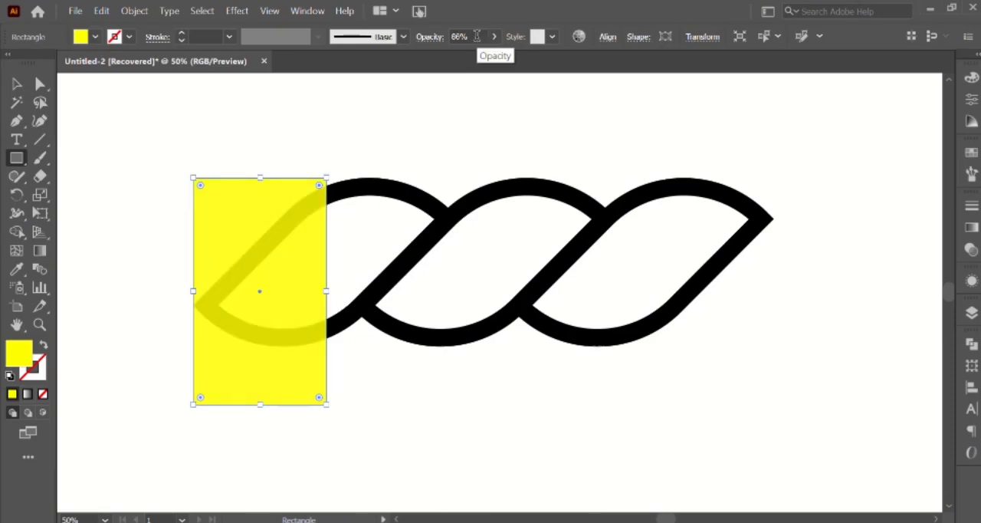
scroll(477, 36, down, 4)
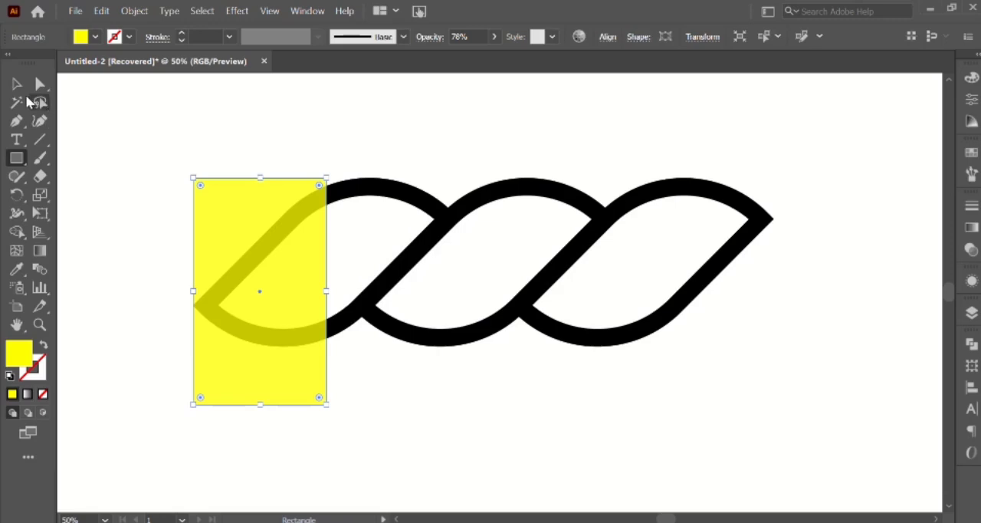
Copy the yellow rectangle, paste it in place, and move the copy over the outer half of the rightmost shape.
click(18, 87)
click(102, 11)
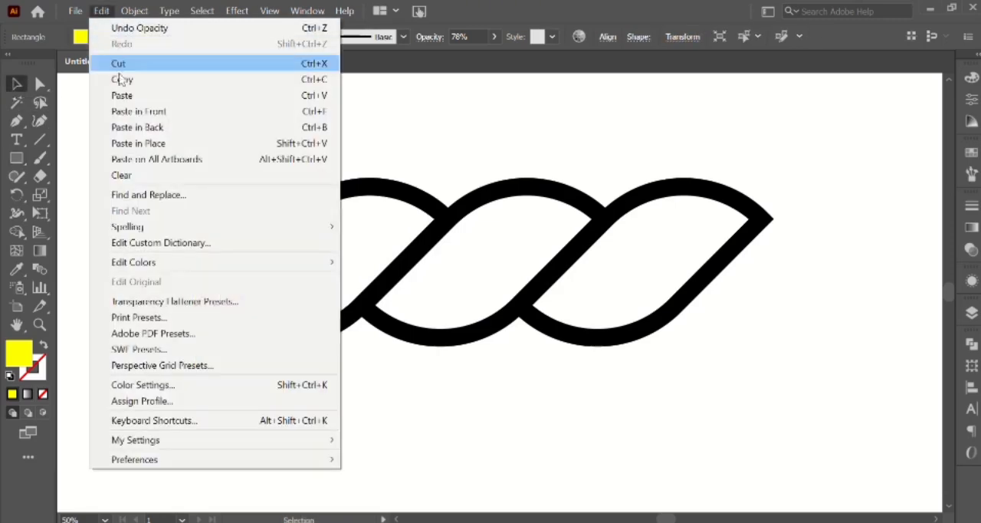
click(122, 79)
click(101, 11)
click(178, 140)
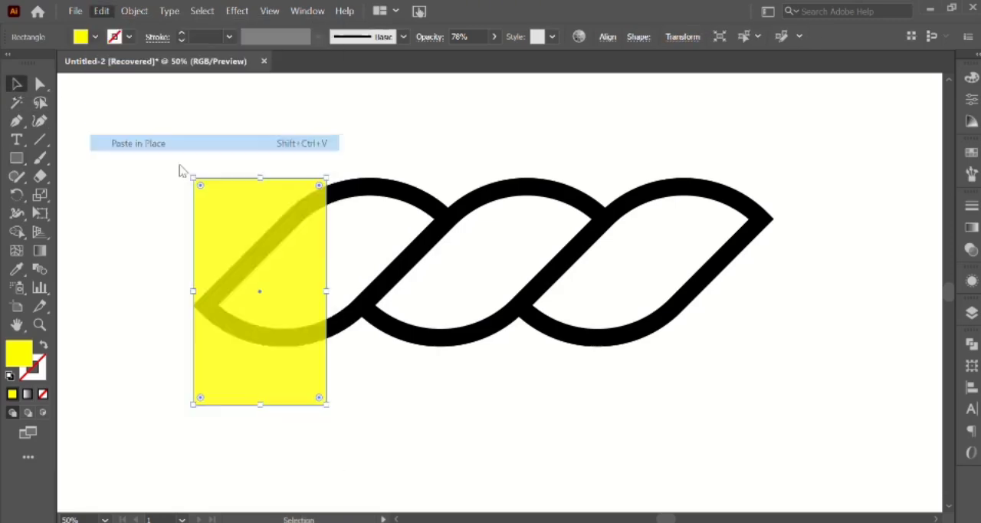
drag(261, 292, 698, 280)
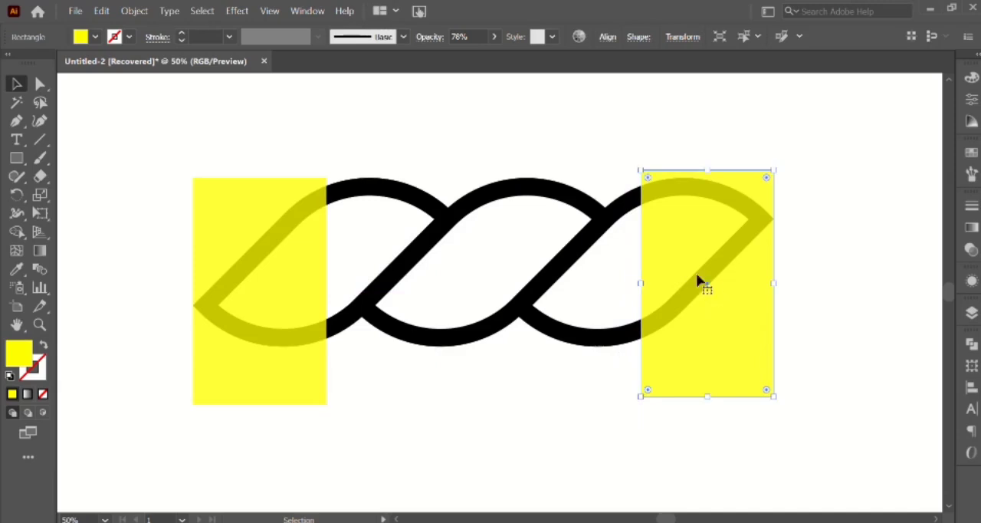
Select all the artwork and use Shape Builder to remove both yellow rectangles together with the chain's covered outer halves.
drag(116, 126, 753, 421)
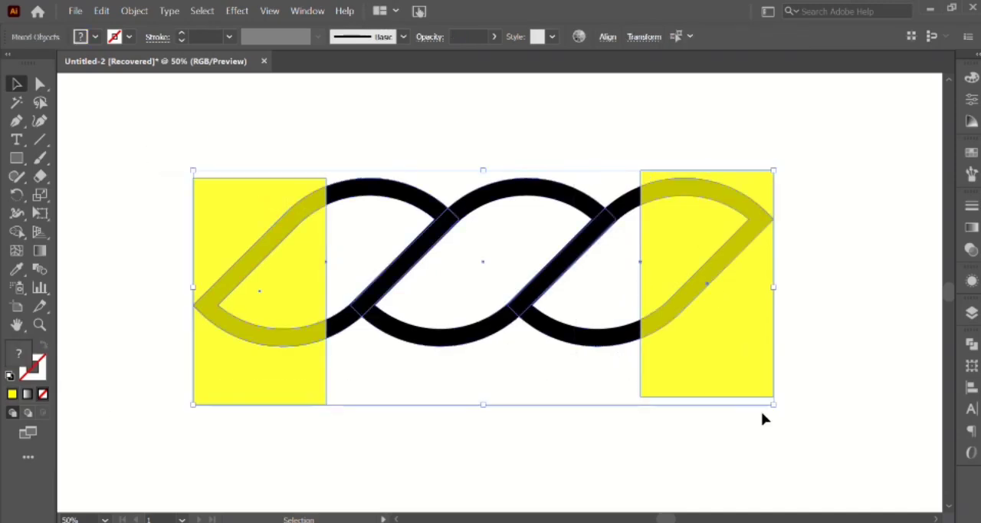
click(17, 233)
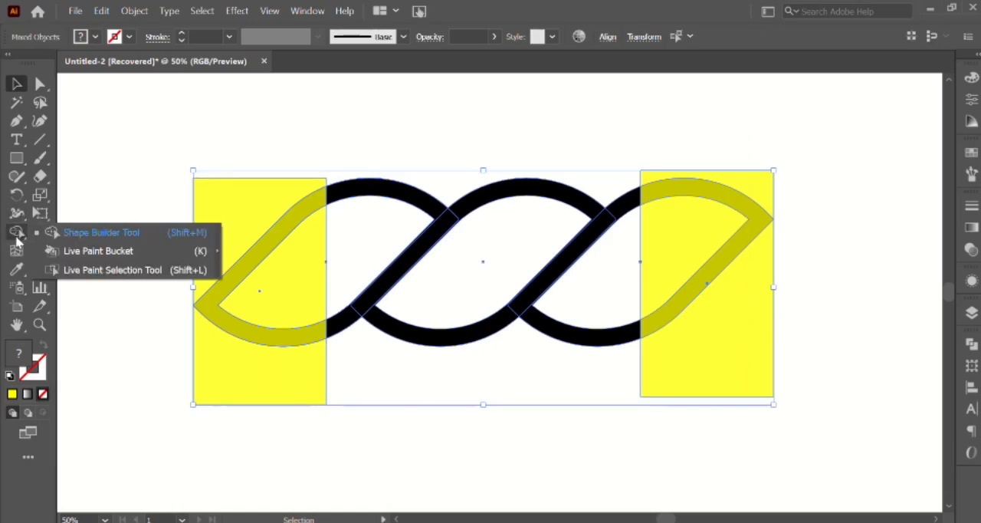
click(18, 233)
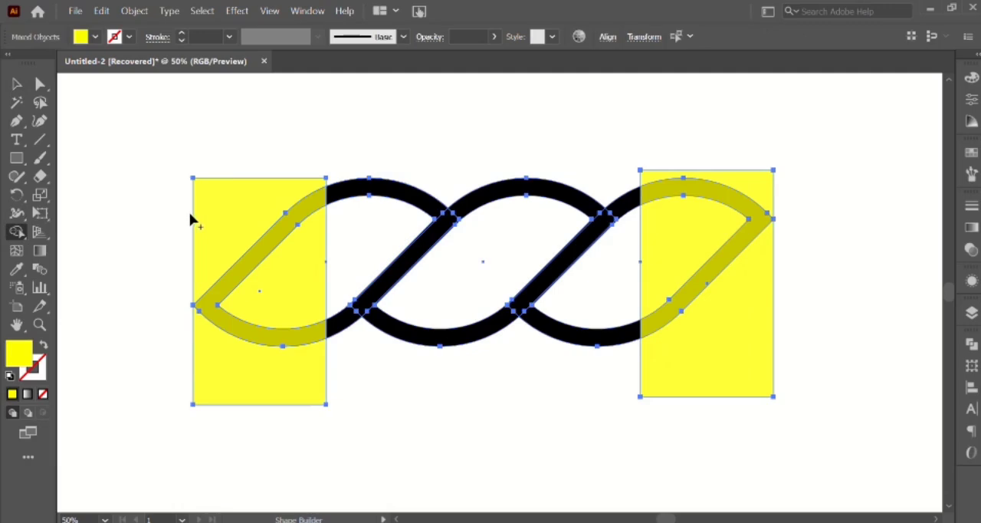
mouse_move(268, 161)
mouse_down()
mouse_move(279, 321)
mouse_move(327, 458)
mouse_up()
drag(682, 166, 732, 414)
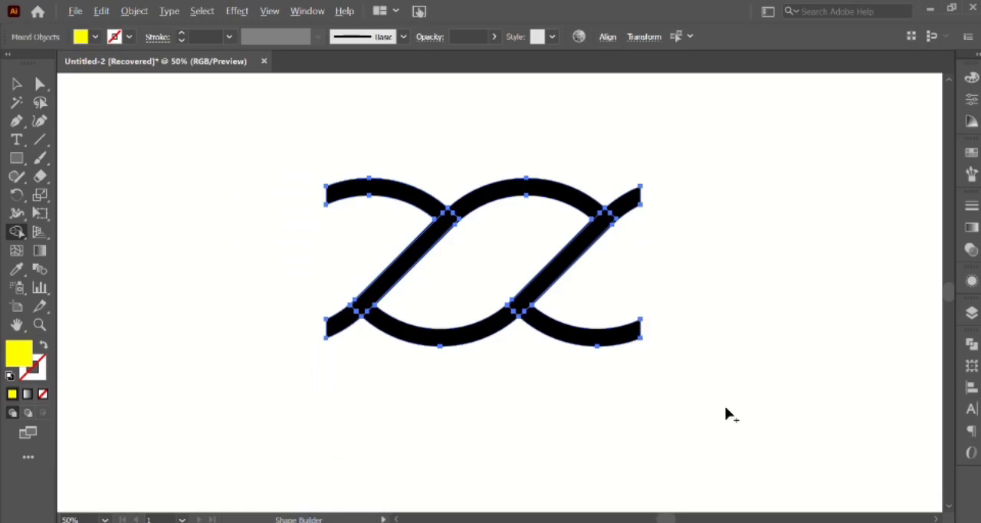
Group the remaining chain pieces and move the group slightly to the left.
click(17, 84)
click(447, 257)
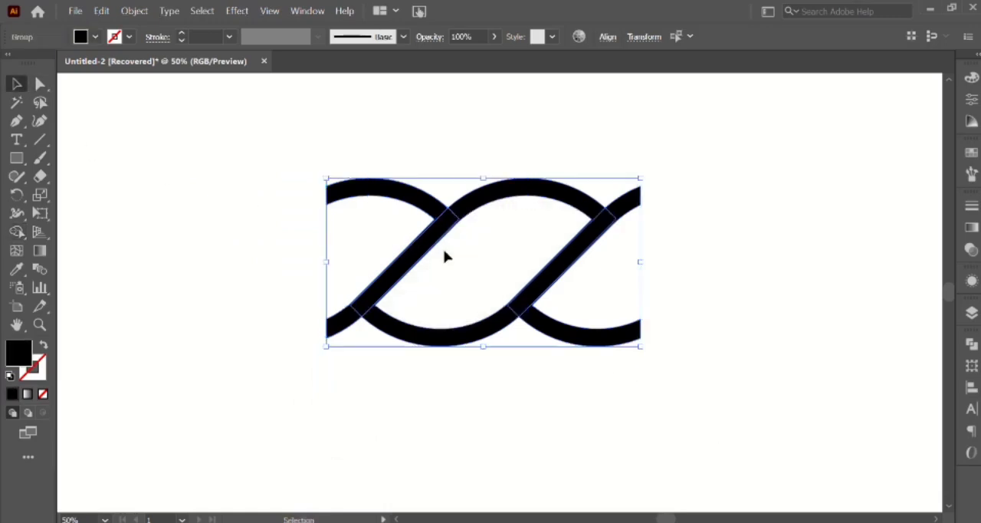
right_click(438, 228)
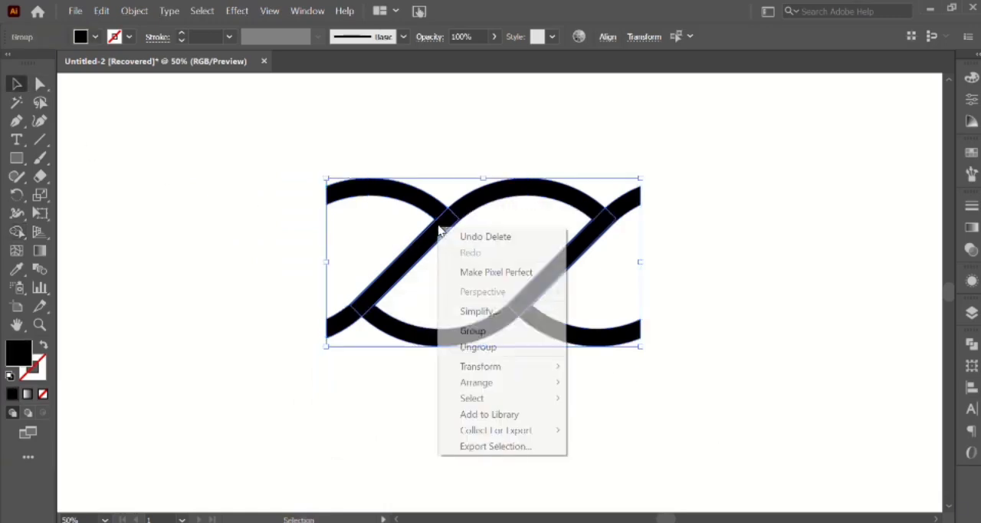
click(472, 332)
drag(456, 212, 400, 209)
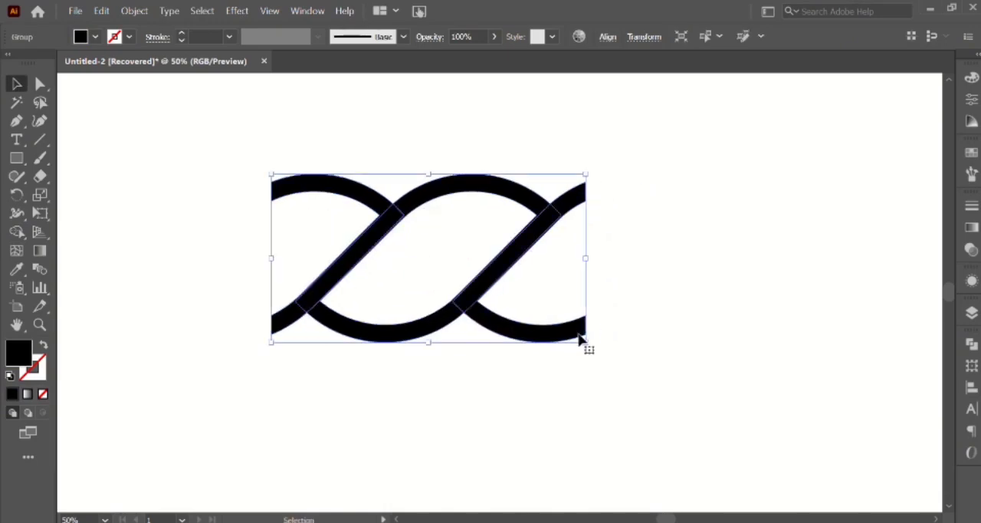
Scale down the chain group to save it as a Pattern Brush with default options, and delete the original group.
drag(587, 344, 522, 306)
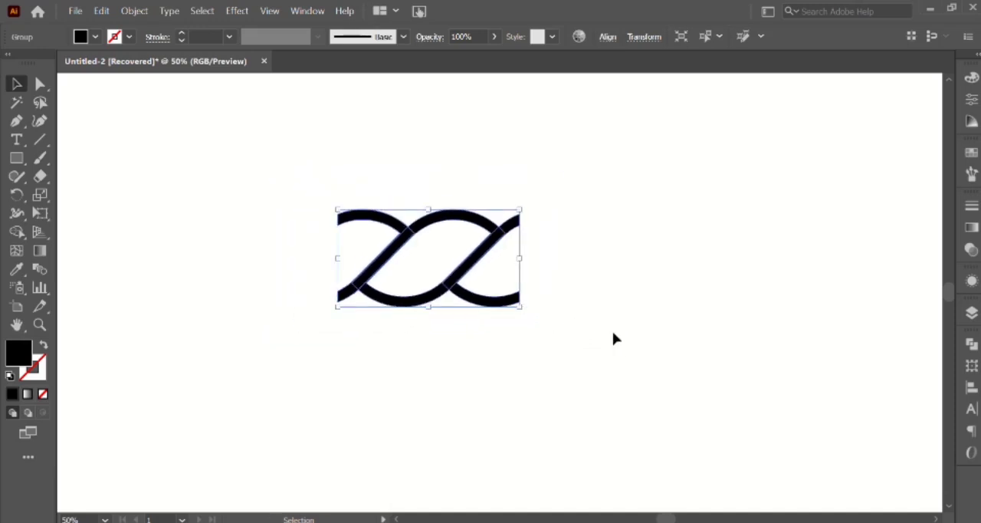
click(972, 174)
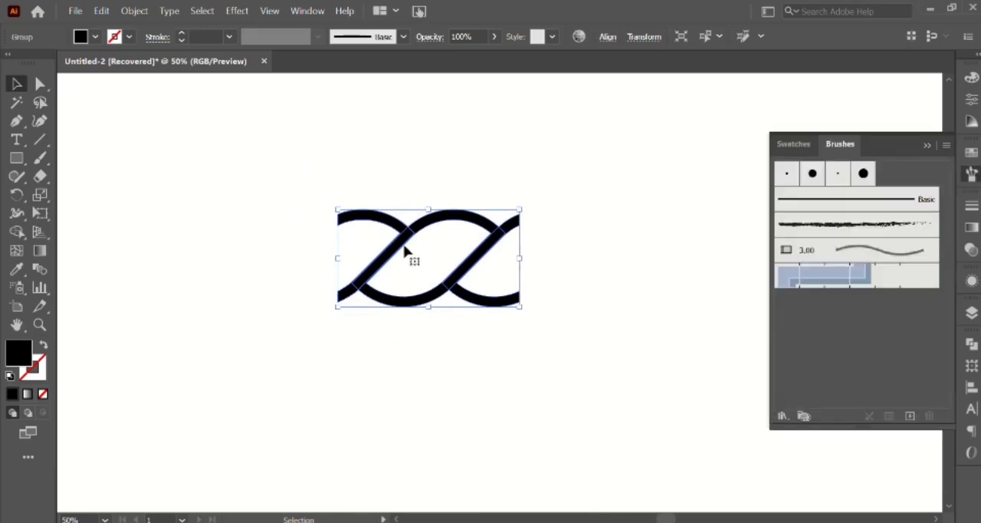
drag(407, 251, 781, 308)
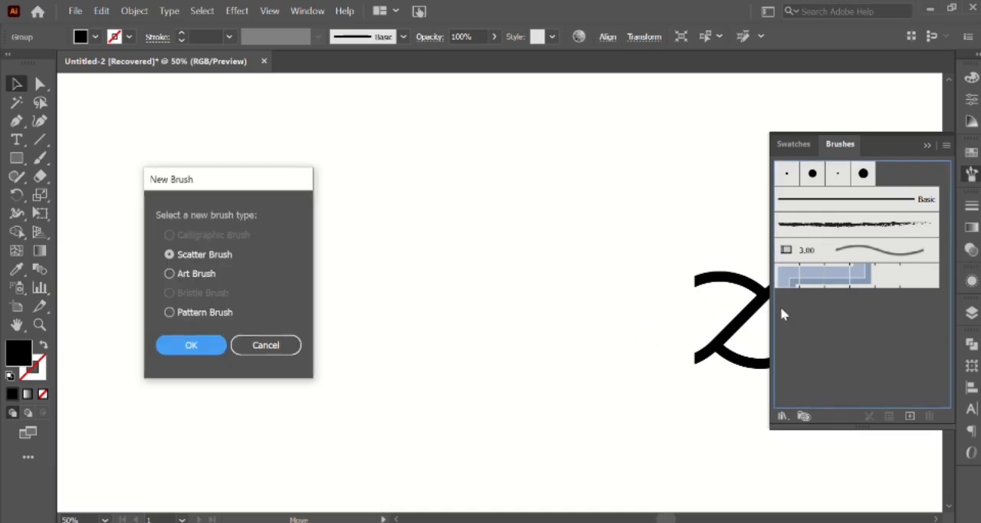
click(170, 312)
click(186, 349)
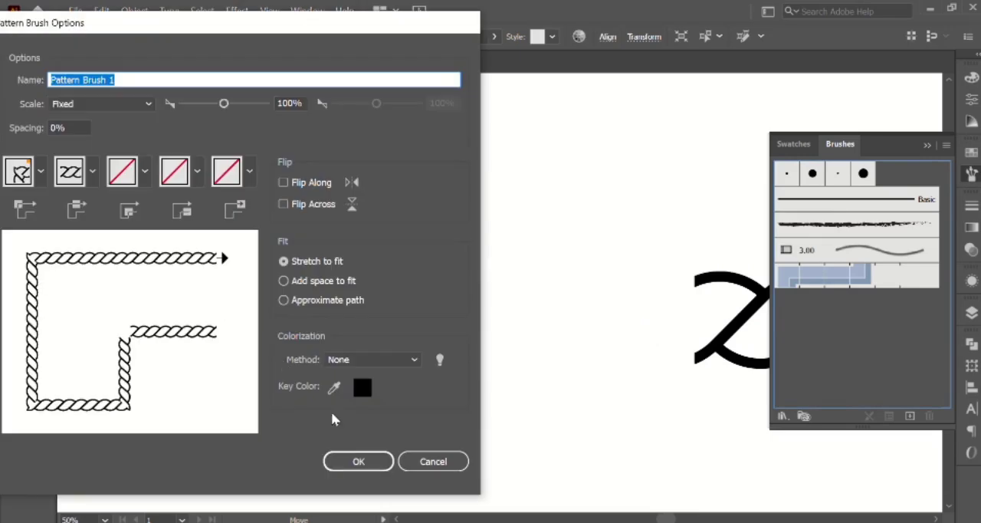
click(358, 460)
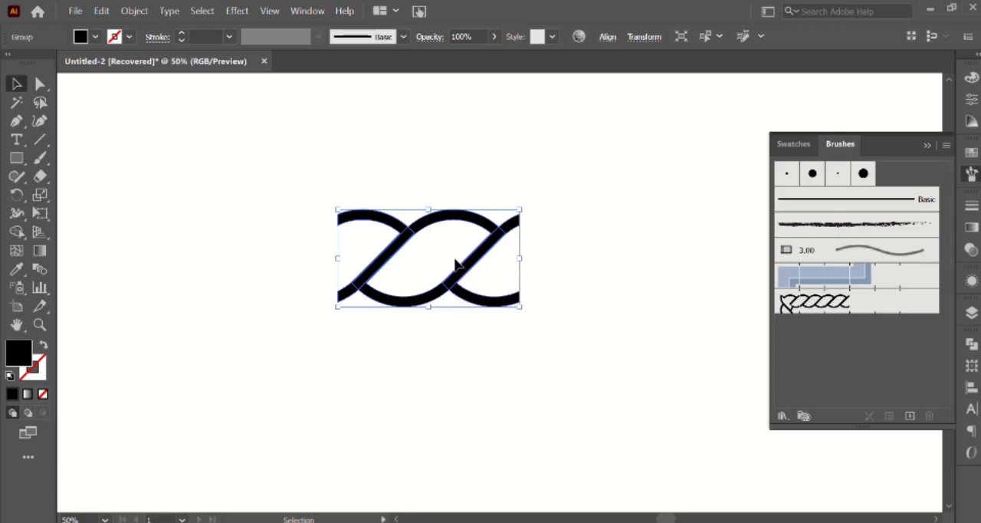
key(Delete)
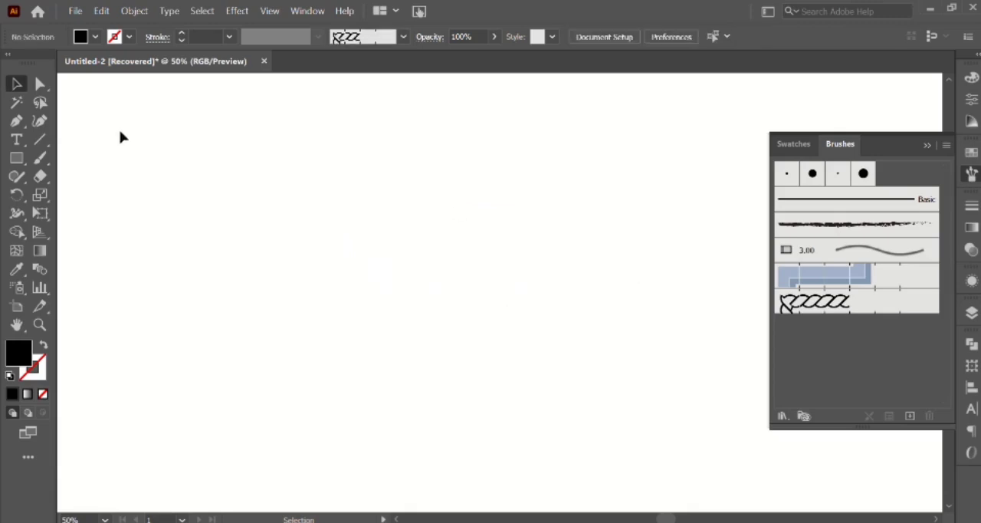
Draw a large circle near the middle of the canvas with no fill and a black stroke.
click(16, 157)
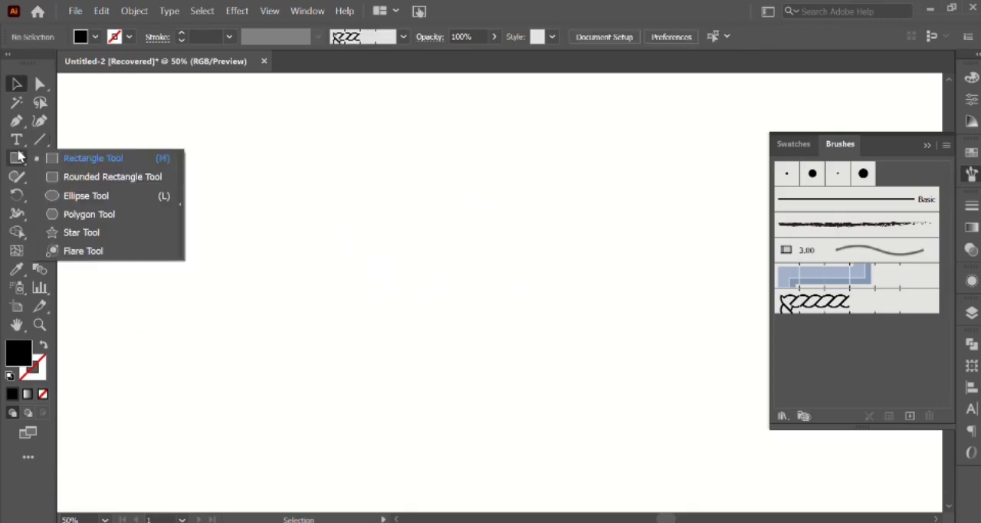
click(88, 196)
drag(410, 267, 540, 397)
click(93, 38)
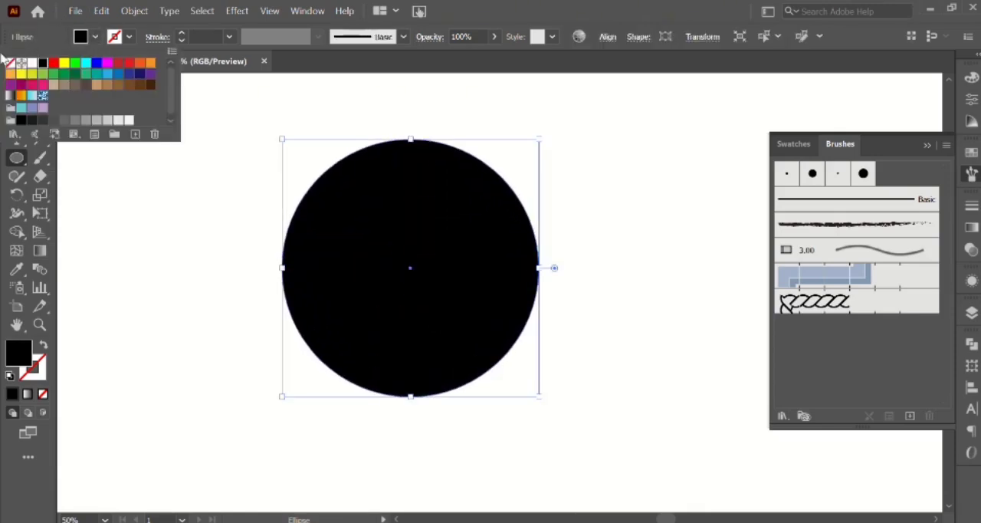
click(10, 64)
click(129, 37)
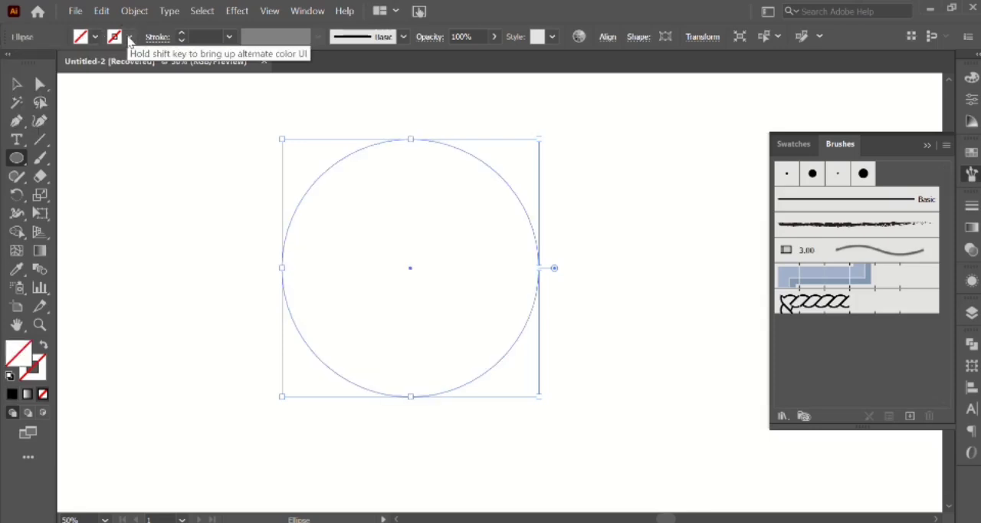
click(129, 38)
click(43, 63)
click(197, 213)
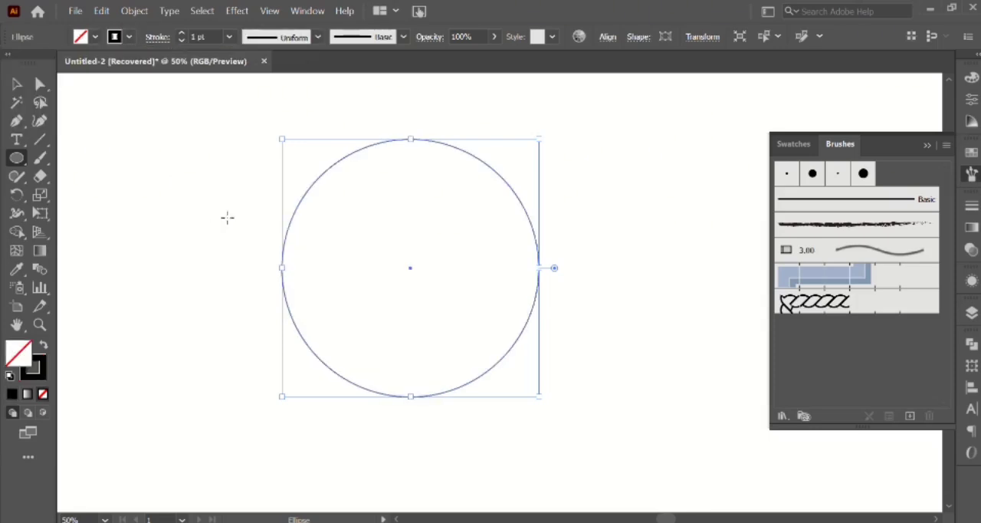
Apply the rope pattern brush to the circle with a 0.25 pt stroke, and scale the circle down about its center.
click(816, 302)
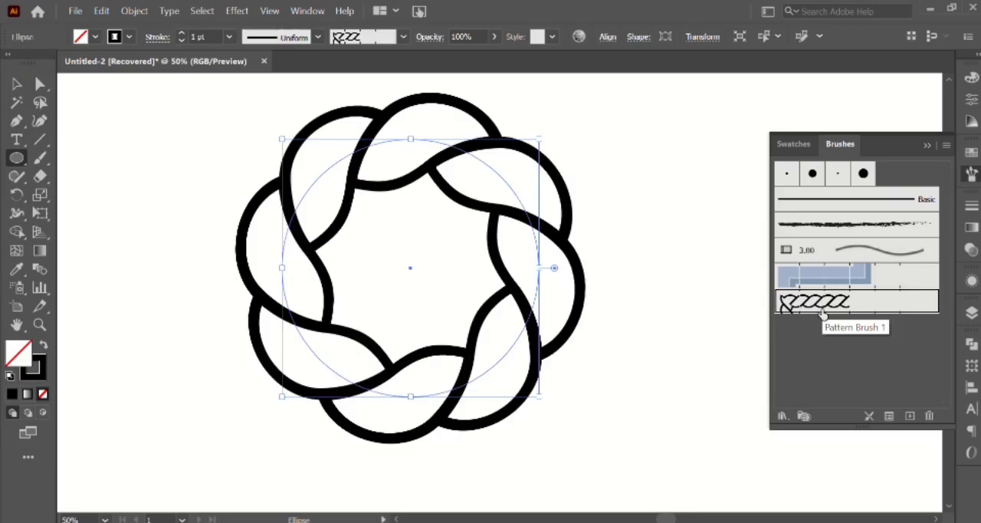
click(181, 41)
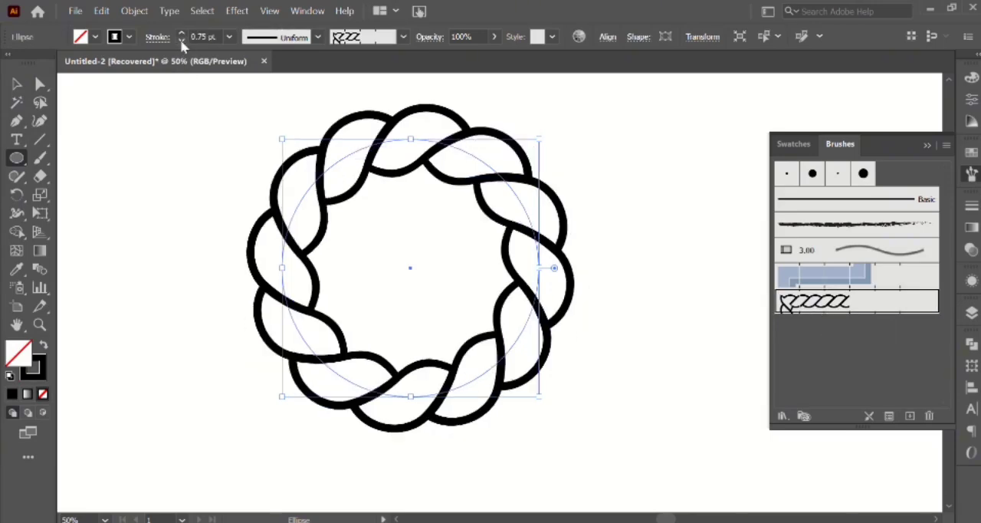
click(181, 41)
click(181, 40)
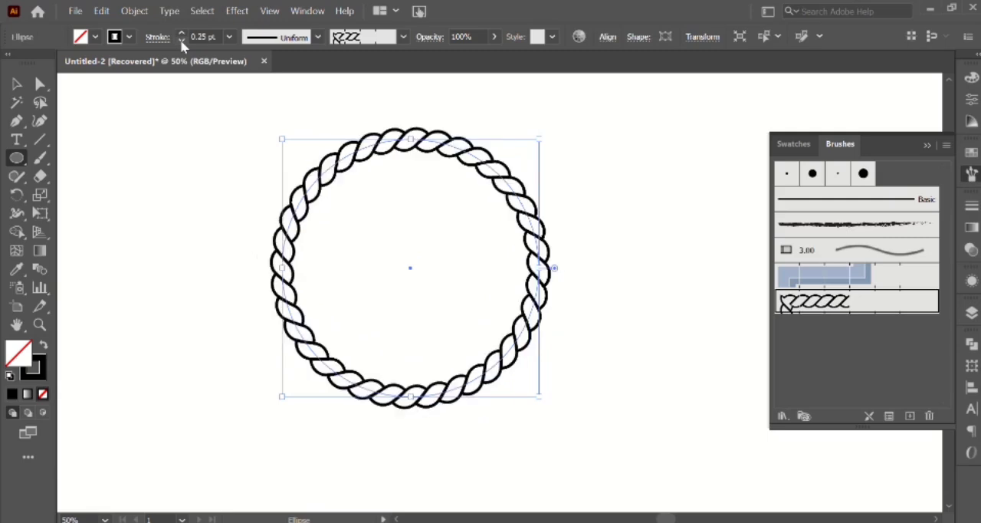
click(17, 83)
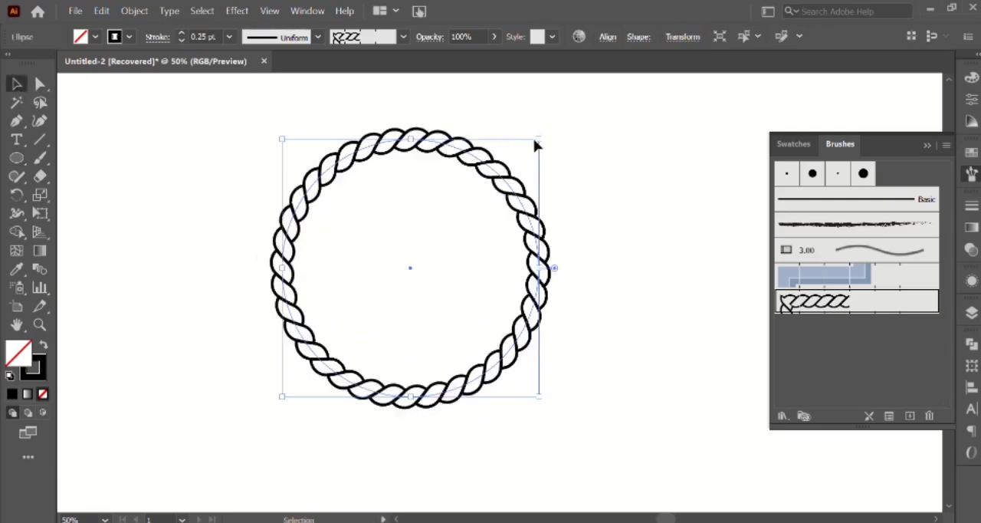
drag(539, 140, 500, 178)
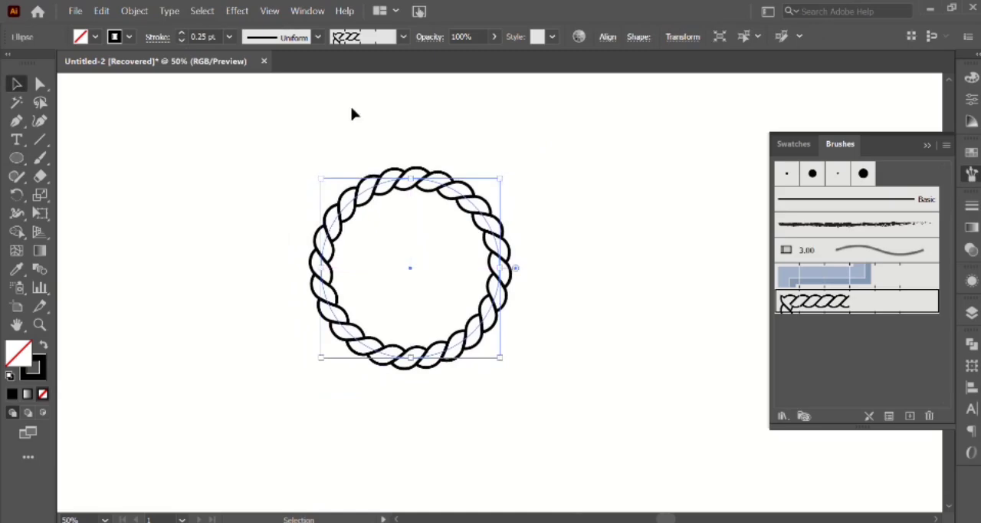
Expand the rope circle's appearance and move it to the canvas's upper-left area.
click(134, 11)
click(224, 178)
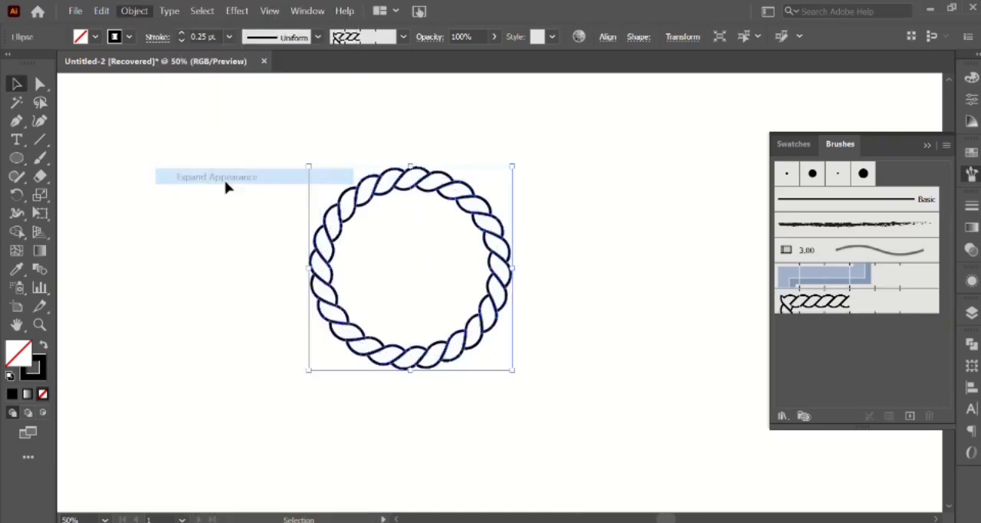
drag(407, 193, 234, 139)
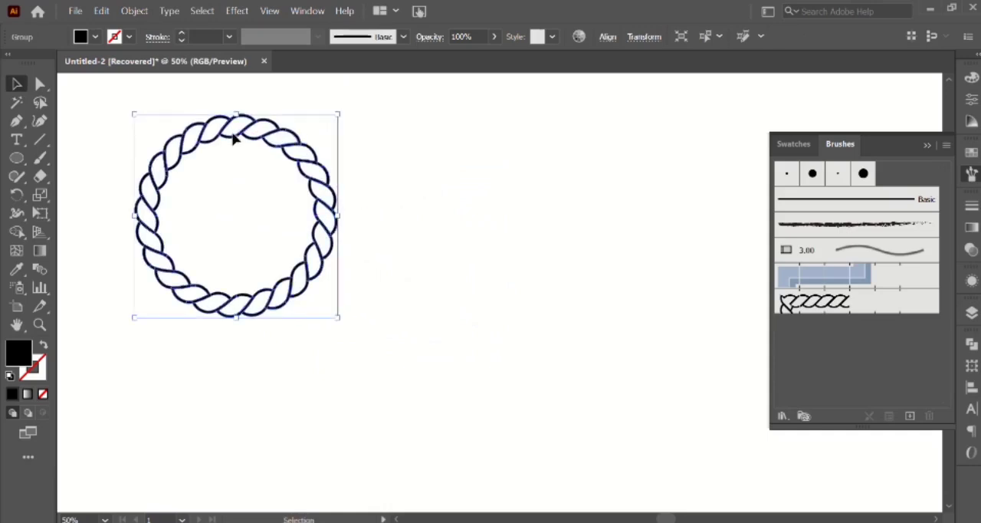
Thicken the expanded rope circle with a 2 pt stroke and move it slightly farther up and left.
click(183, 35)
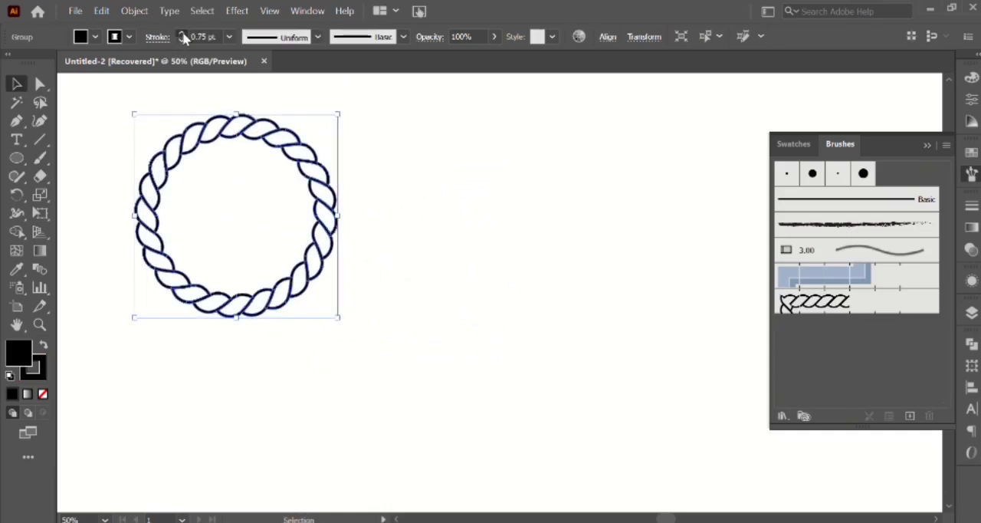
click(183, 35)
click(183, 36)
click(410, 206)
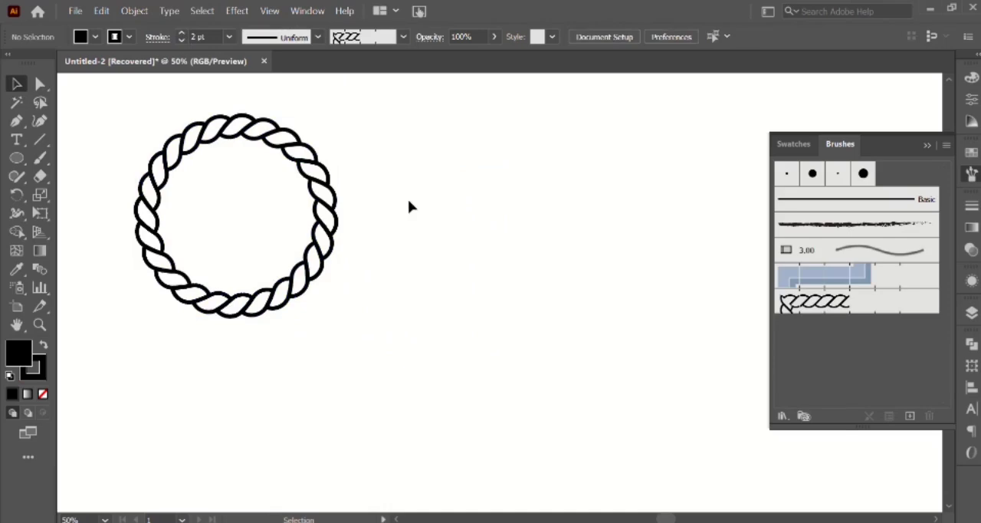
drag(219, 141, 190, 122)
click(545, 214)
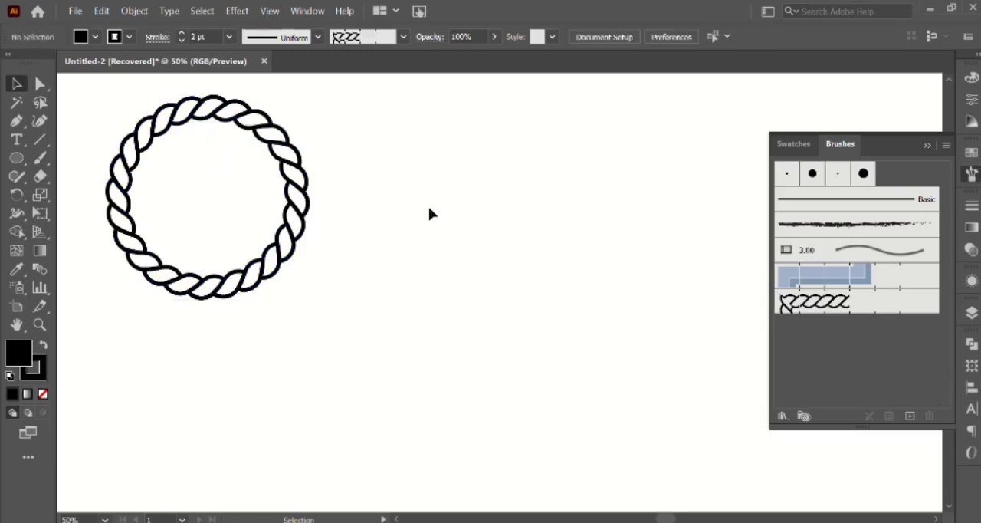
Paint a long wavy line below the rope circle using the Paintbrush with the rope pattern brush.
click(812, 312)
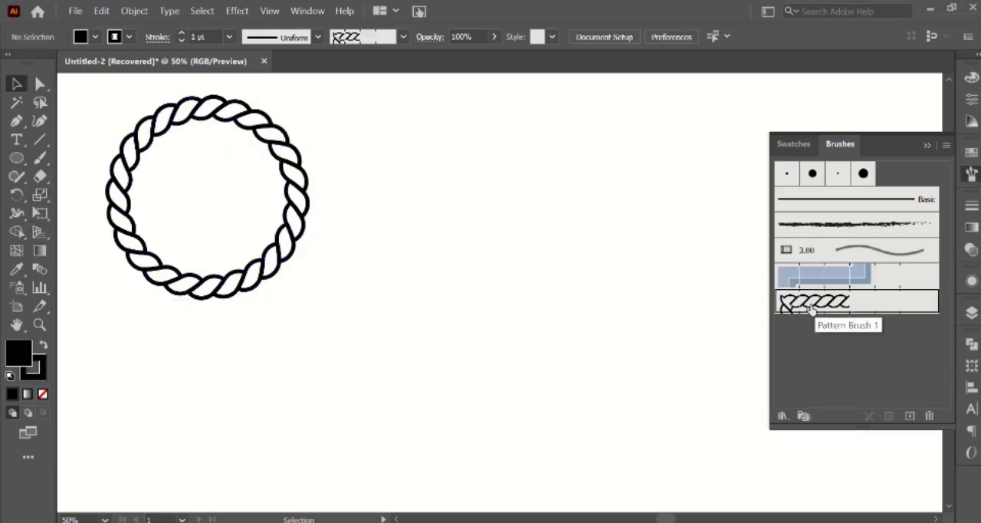
click(39, 160)
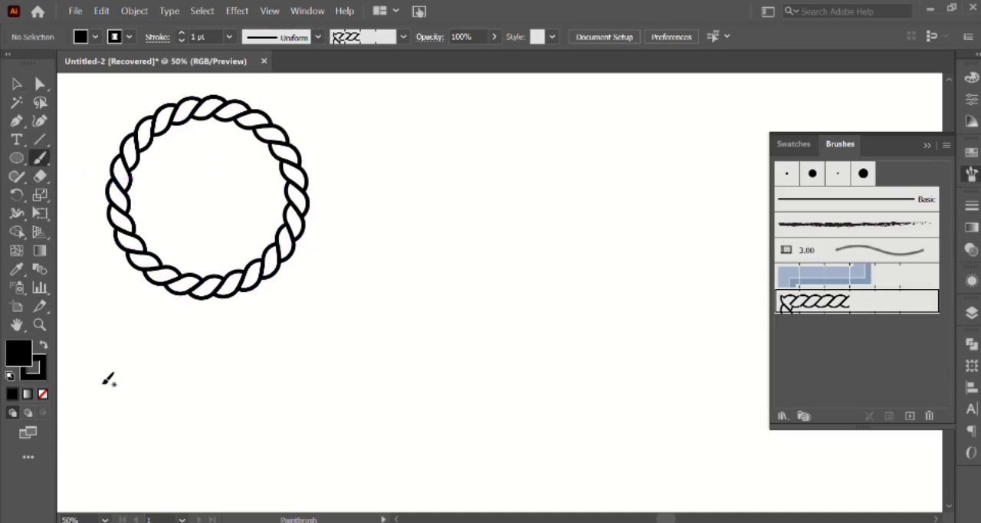
mouse_move(128, 364)
mouse_down()
mouse_move(172, 404)
mouse_move(248, 374)
mouse_move(315, 415)
mouse_up()
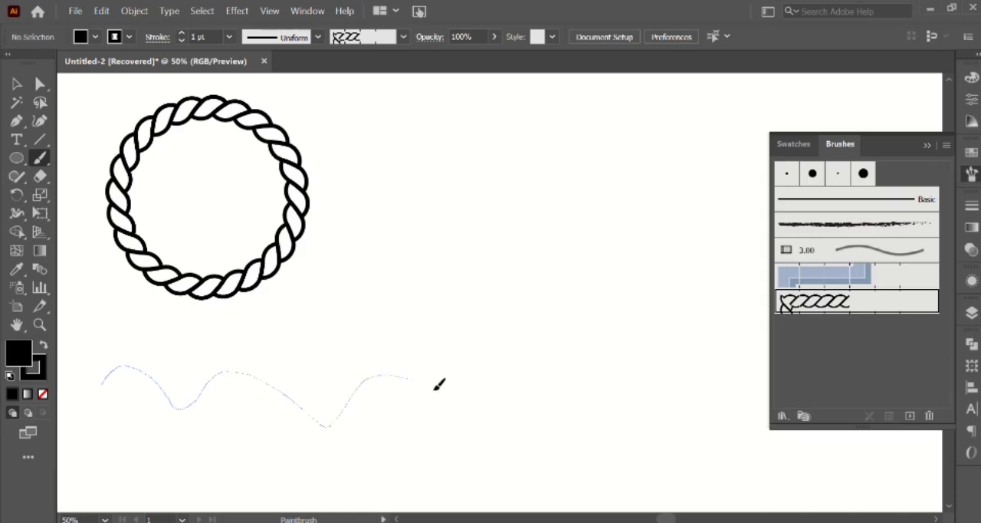
mouse_move(438, 384)
mouse_down()
mouse_move(501, 422)
mouse_move(529, 402)
mouse_up()
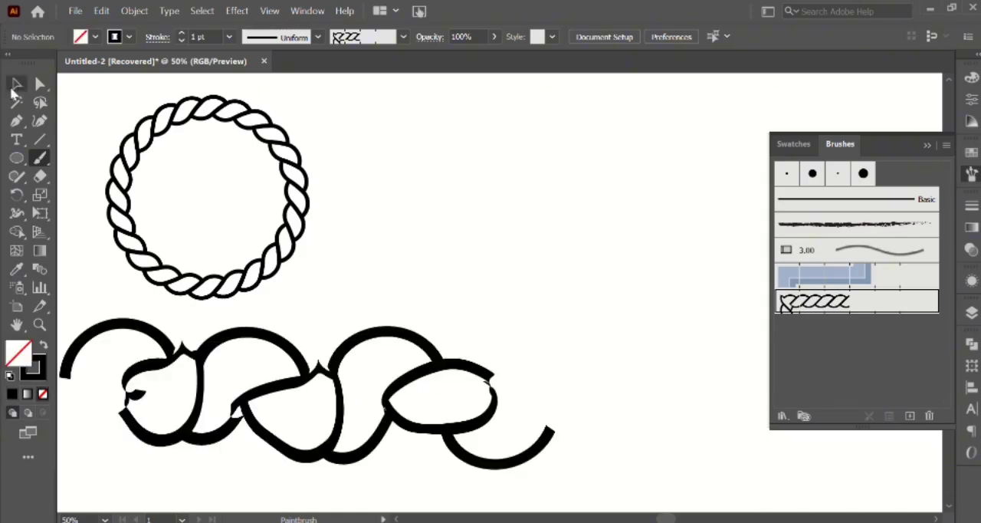
Set the wavy rope path's stroke weight to 0.25 pt.
click(15, 84)
click(220, 349)
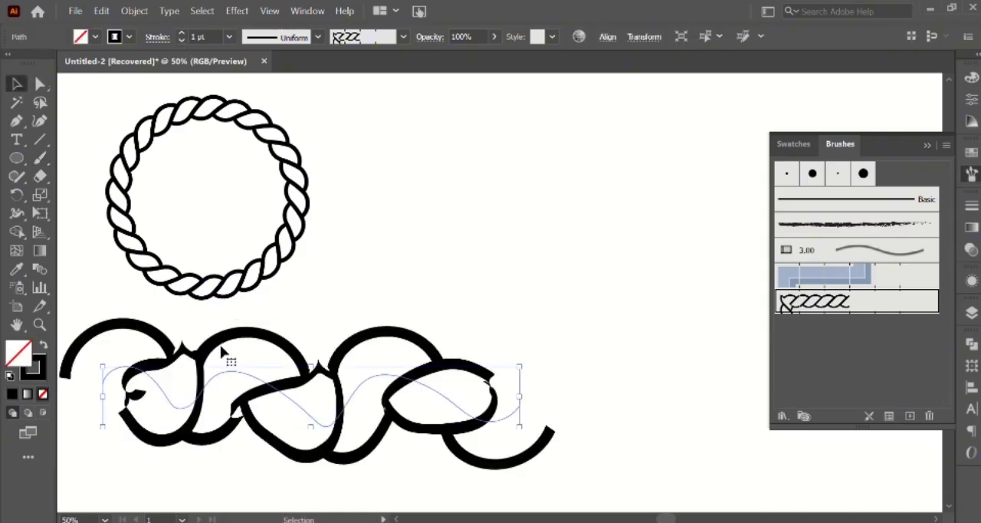
click(180, 40)
click(180, 40)
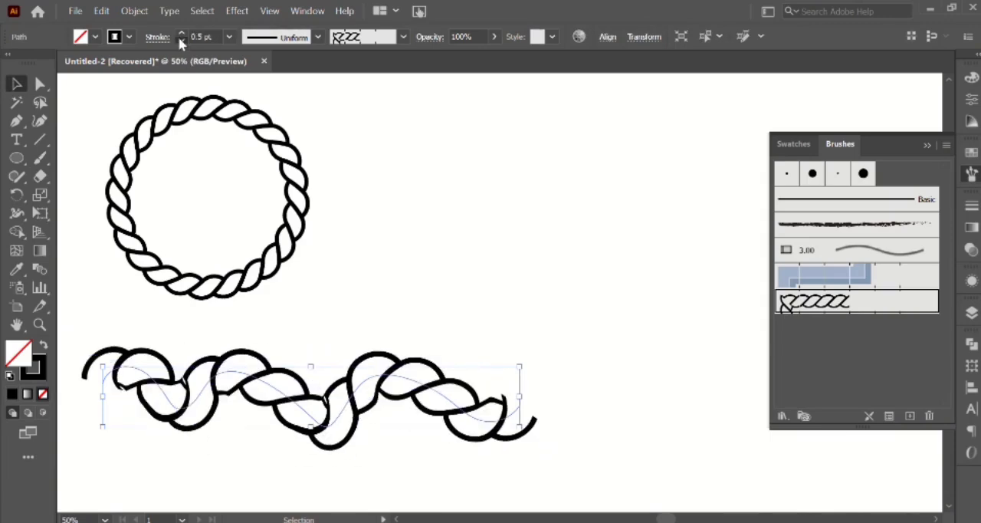
click(180, 40)
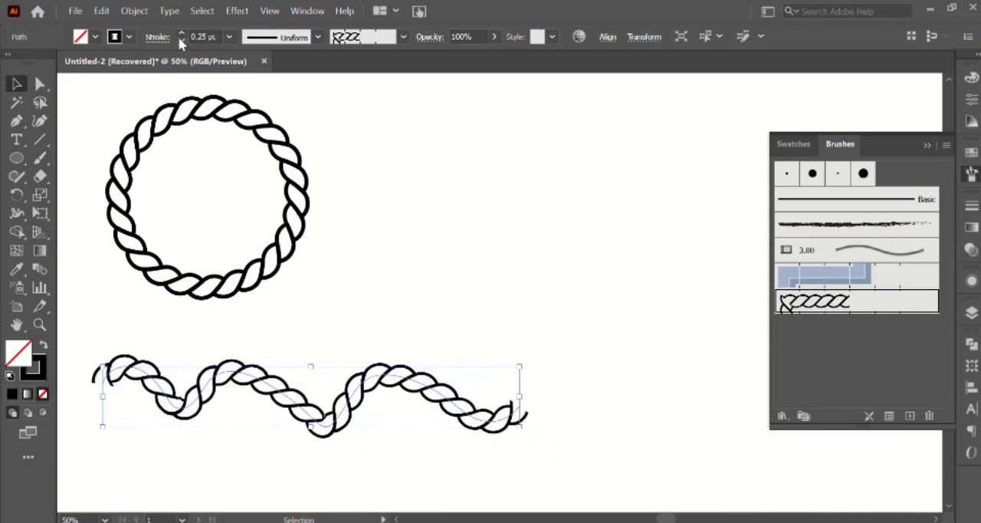
Expand the wavy rope's appearance and move it up closer to the rope circle.
click(135, 11)
click(190, 177)
click(362, 285)
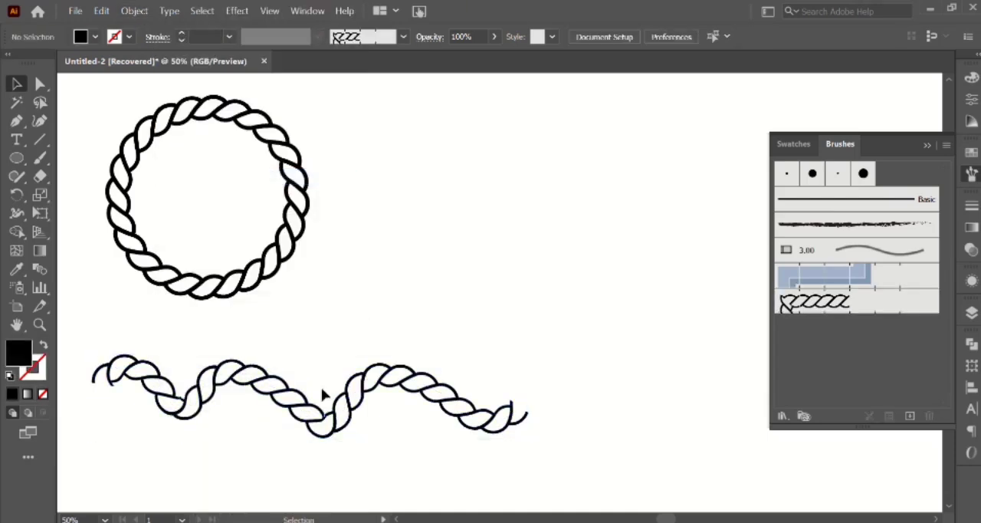
drag(322, 397, 305, 381)
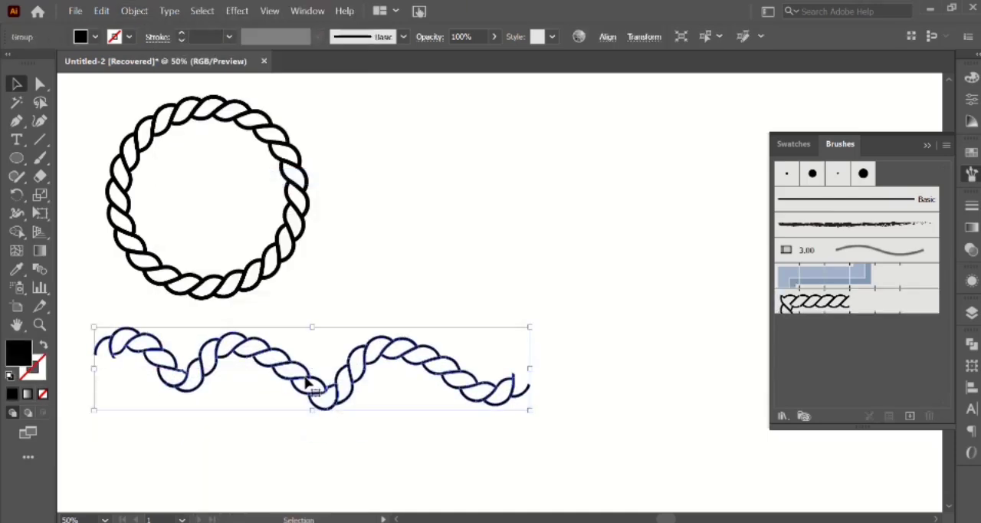
Give the expanded wavy rope a 1 pt stroke and compress its width from the right end.
click(181, 34)
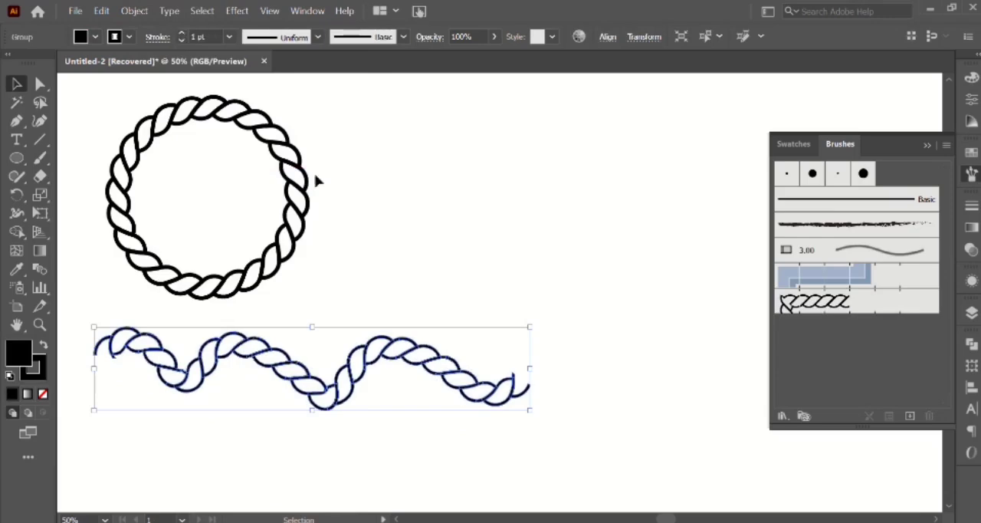
click(405, 286)
click(450, 377)
drag(532, 368, 430, 370)
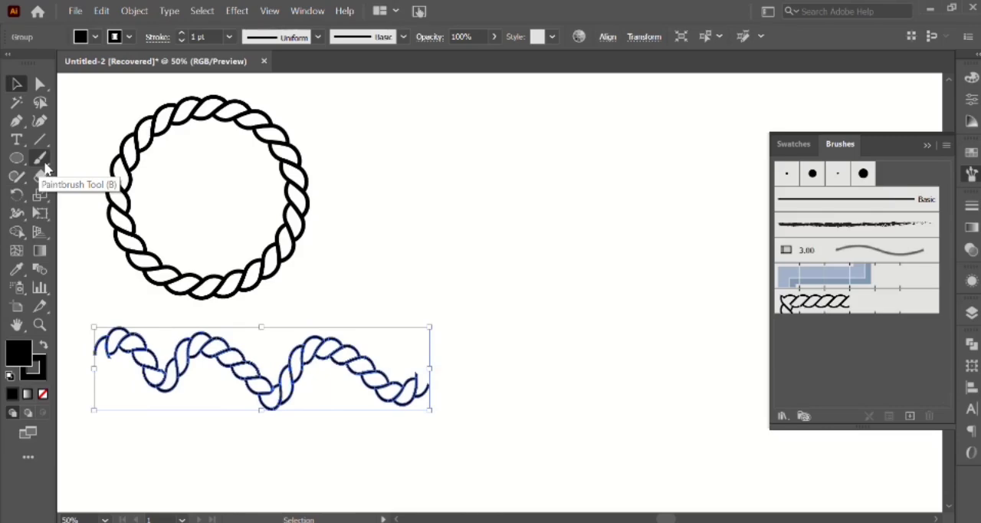
Paint a freehand spiral with about two and a half turns beside the rope circle, using the Paintbrush with the rope pattern brush.
click(44, 162)
click(17, 89)
click(420, 208)
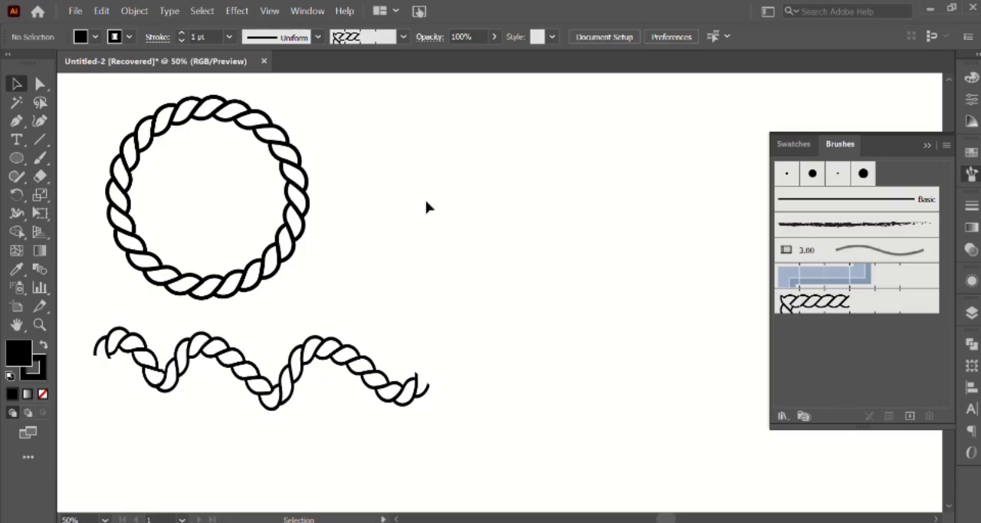
click(819, 306)
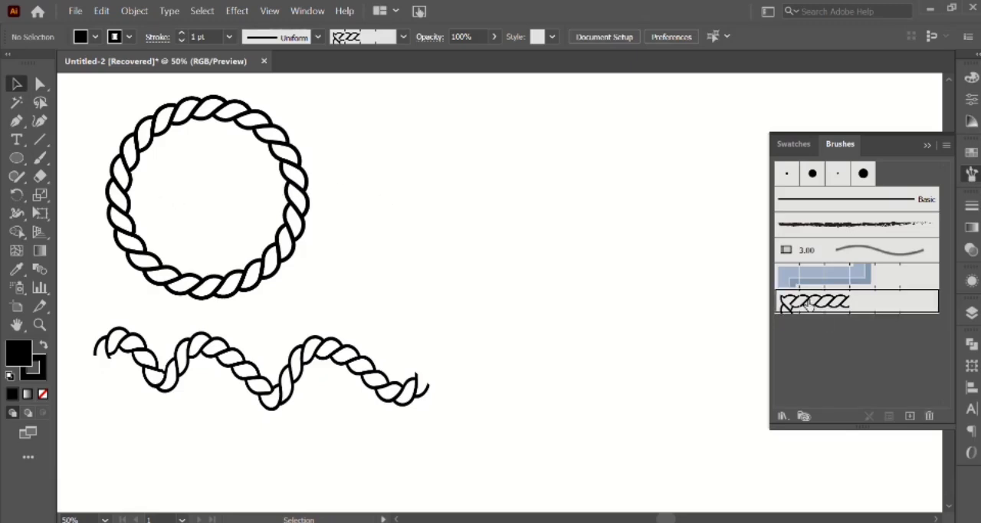
click(39, 159)
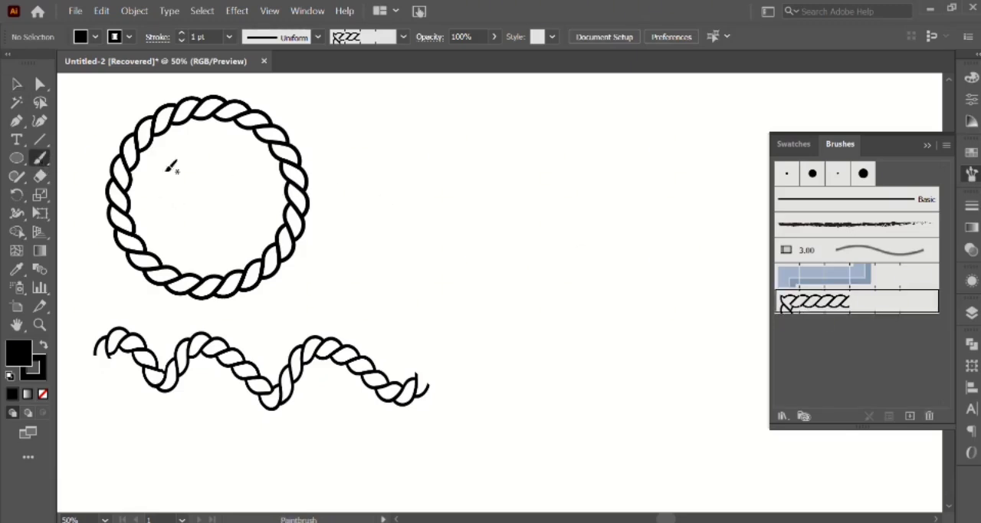
click(929, 147)
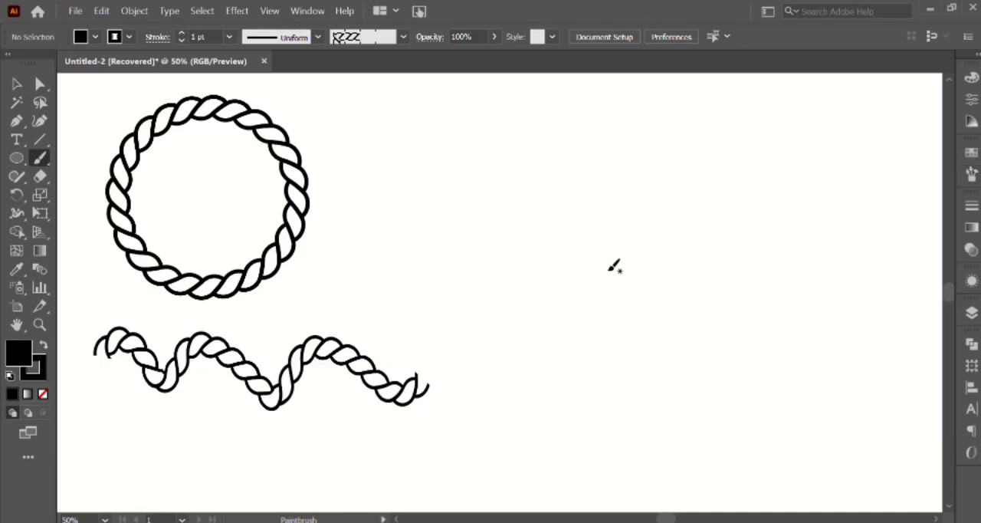
mouse_move(617, 270)
mouse_down()
mouse_move(585, 254)
mouse_move(586, 240)
mouse_move(616, 224)
mouse_move(653, 253)
mouse_move(661, 309)
mouse_up()
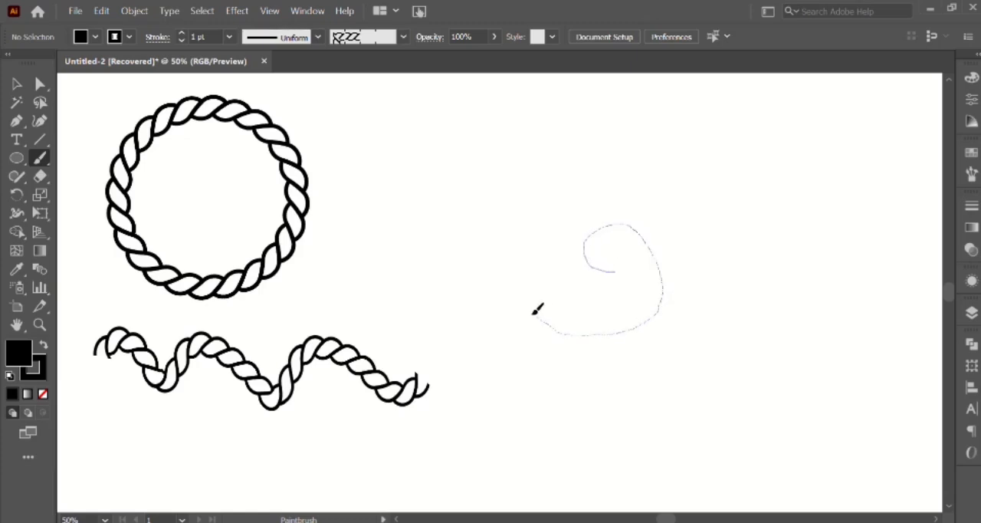
drag(538, 310, 527, 256)
mouse_move(630, 184)
mouse_down()
mouse_move(677, 193)
mouse_move(709, 233)
mouse_move(718, 276)
mouse_move(697, 329)
mouse_up()
mouse_move(614, 377)
mouse_down()
mouse_move(545, 366)
mouse_move(510, 345)
mouse_move(480, 279)
mouse_move(498, 210)
mouse_up()
drag(657, 146, 658, 148)
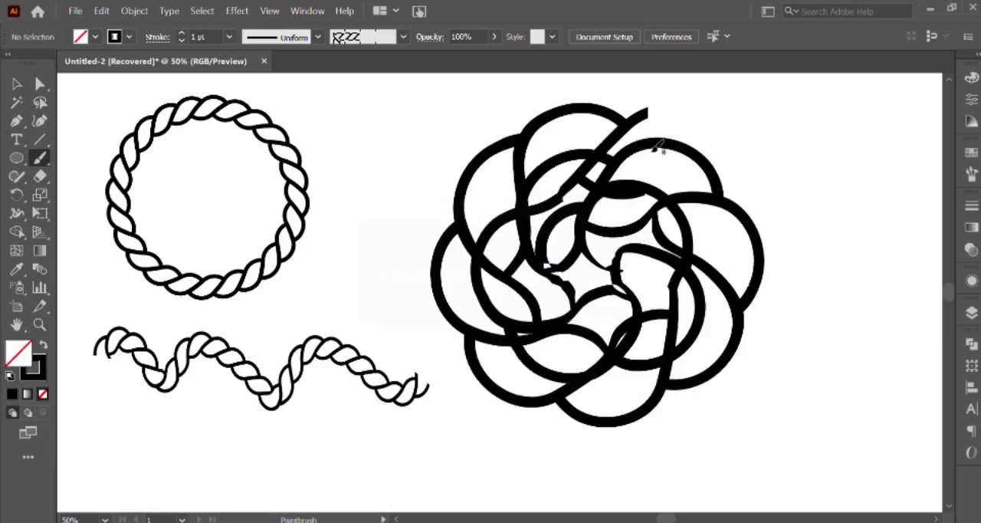
Set the rope spiral's stroke weight to 0.25 pt.
click(183, 40)
click(183, 40)
click(17, 83)
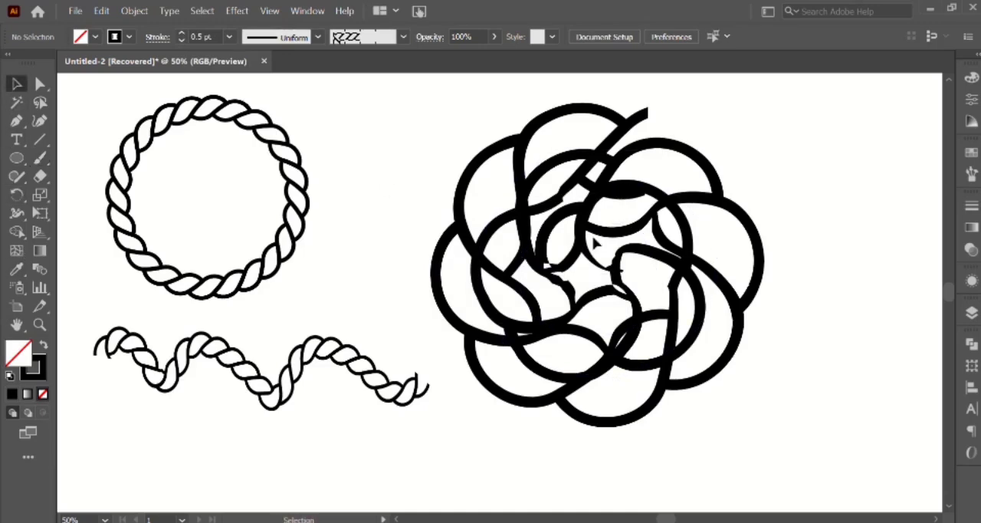
click(546, 238)
click(183, 40)
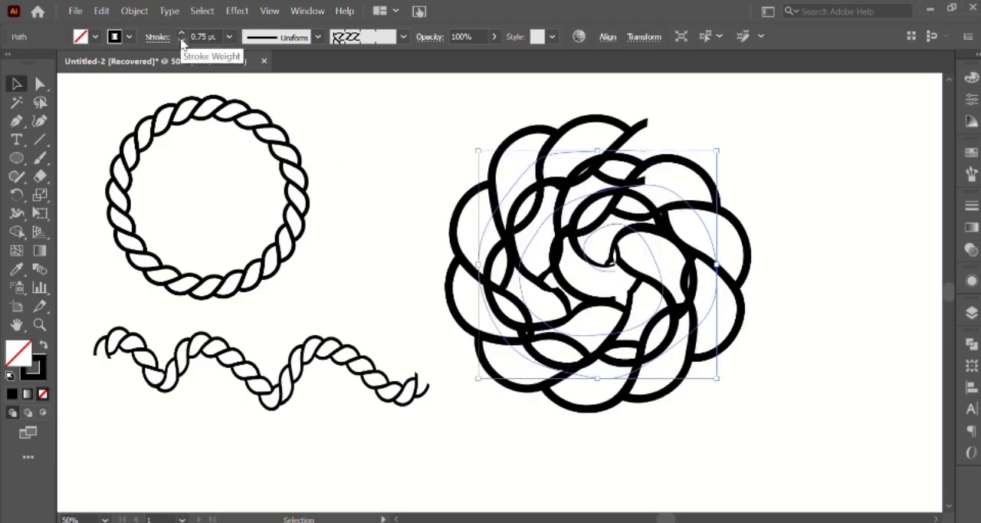
click(182, 40)
click(183, 40)
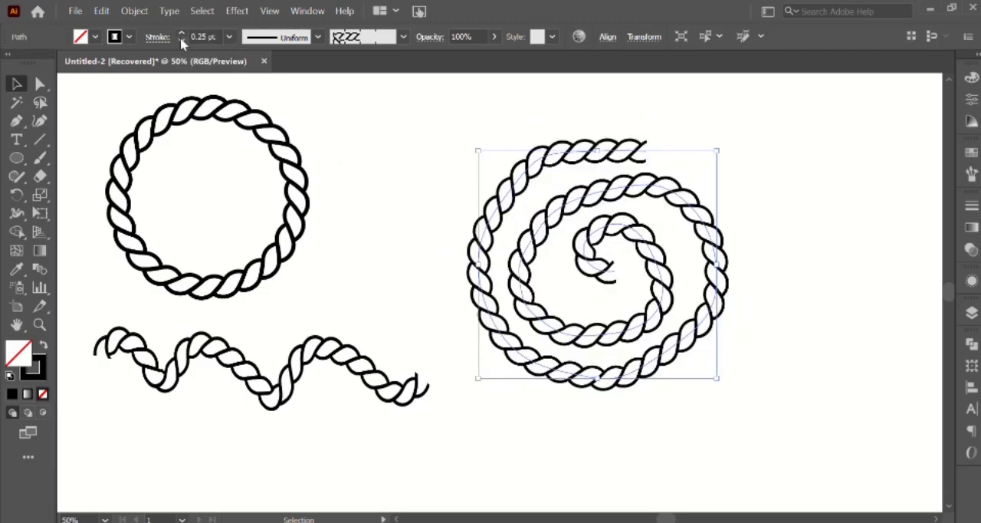
Expand the spiral's appearance and give the expanded artwork a 1 pt stroke.
click(135, 10)
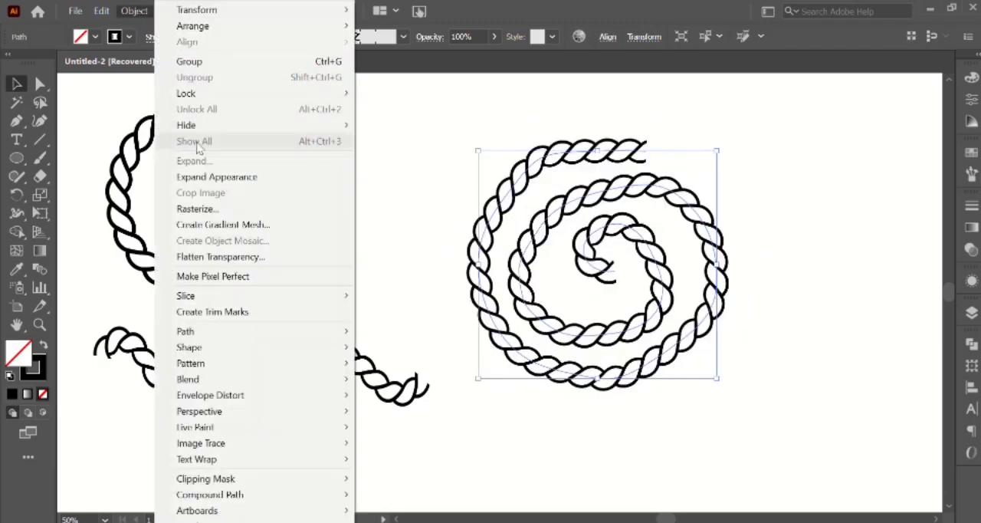
click(244, 182)
click(580, 223)
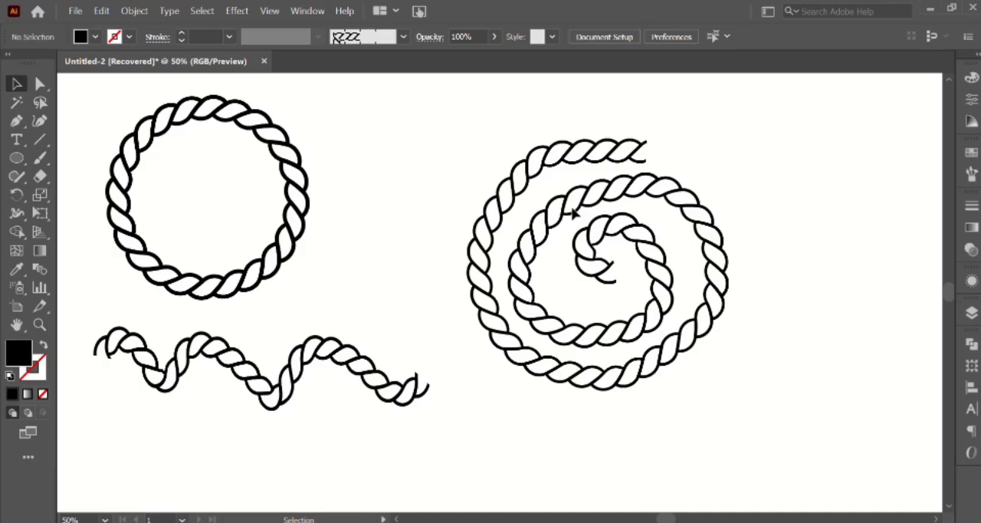
click(574, 214)
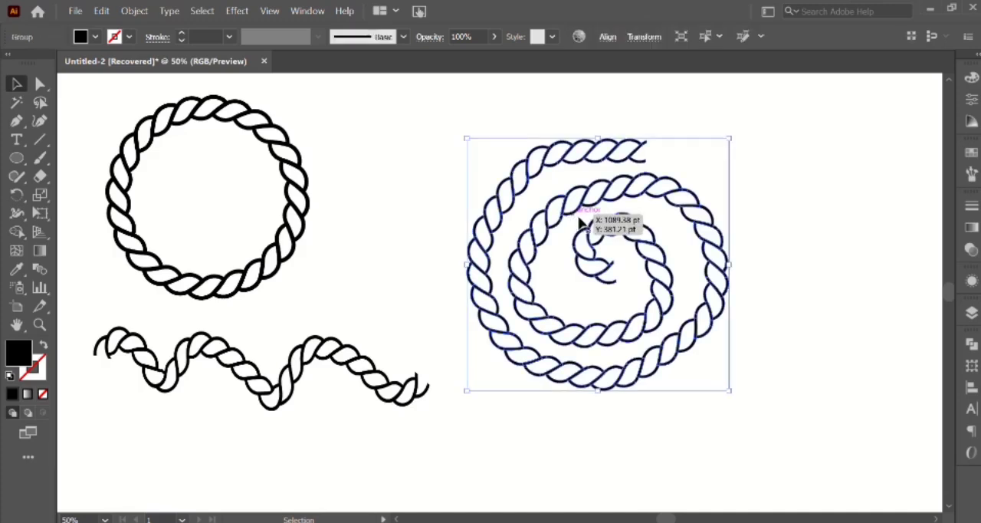
click(181, 34)
click(181, 34)
click(181, 34)
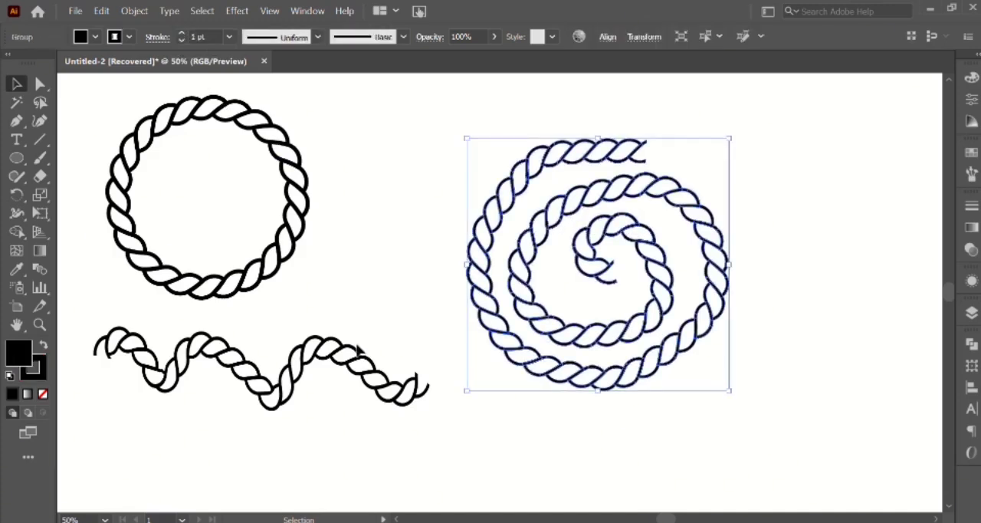
Move the expanded rope spiral up and to the left, closer to the rope circle.
click(329, 366)
click(414, 286)
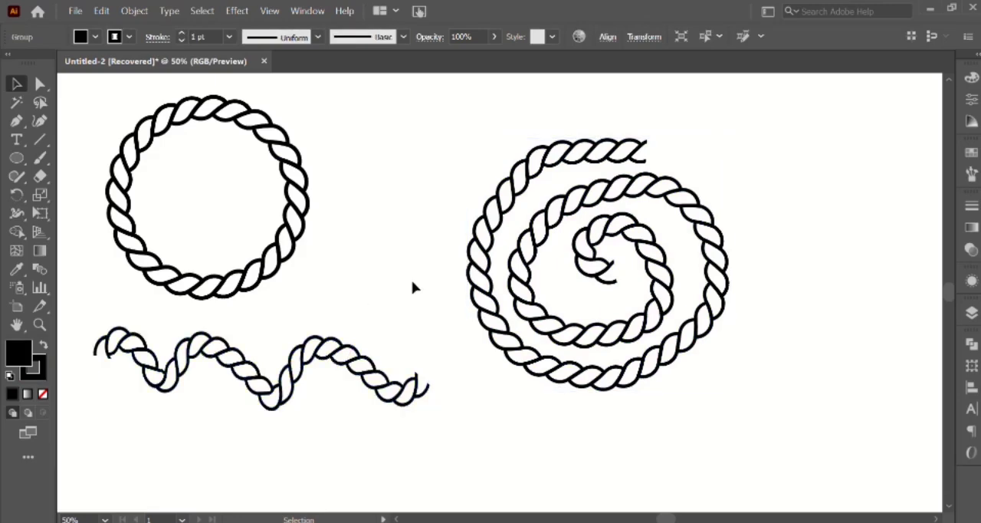
drag(552, 241, 482, 222)
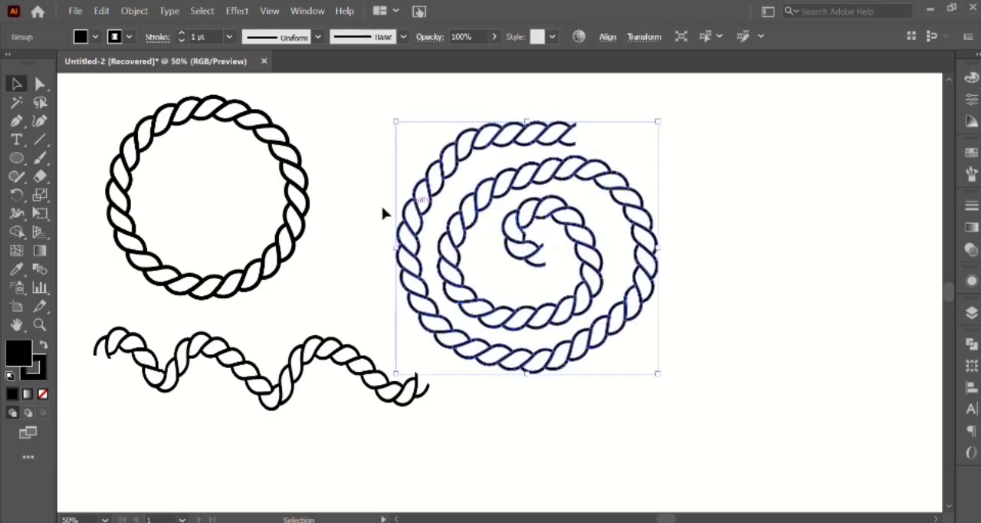
Paint a long vertical wavy line to the right of the spiral using the Paintbrush with the rope pattern brush.
click(41, 157)
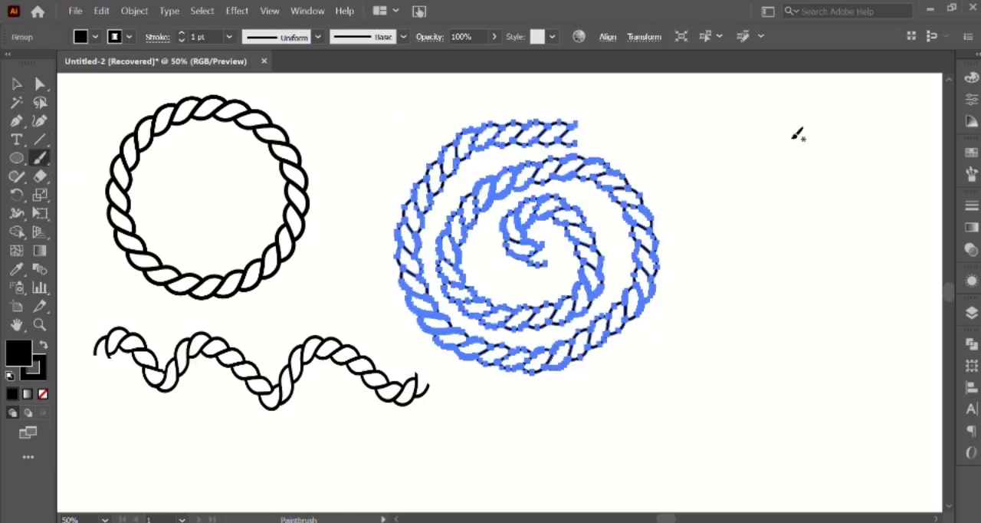
click(17, 83)
click(289, 129)
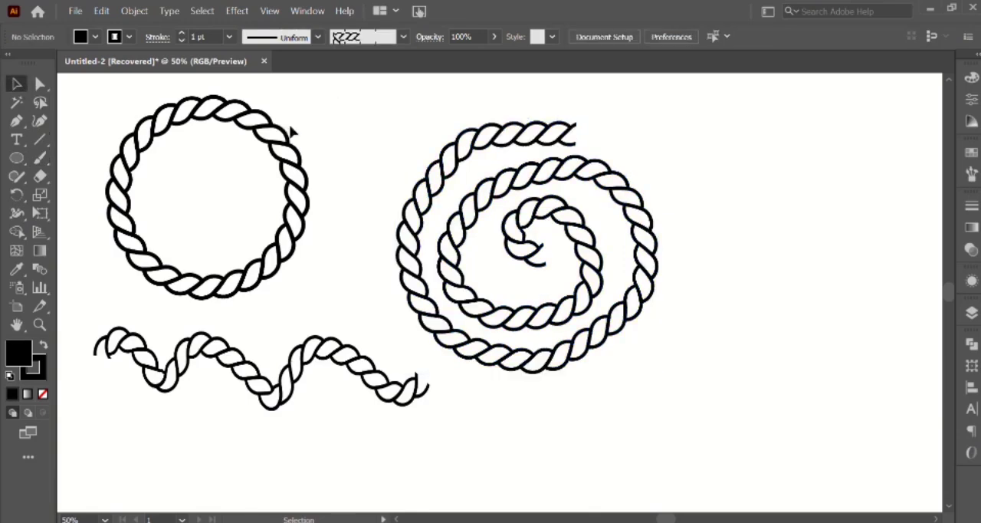
click(40, 158)
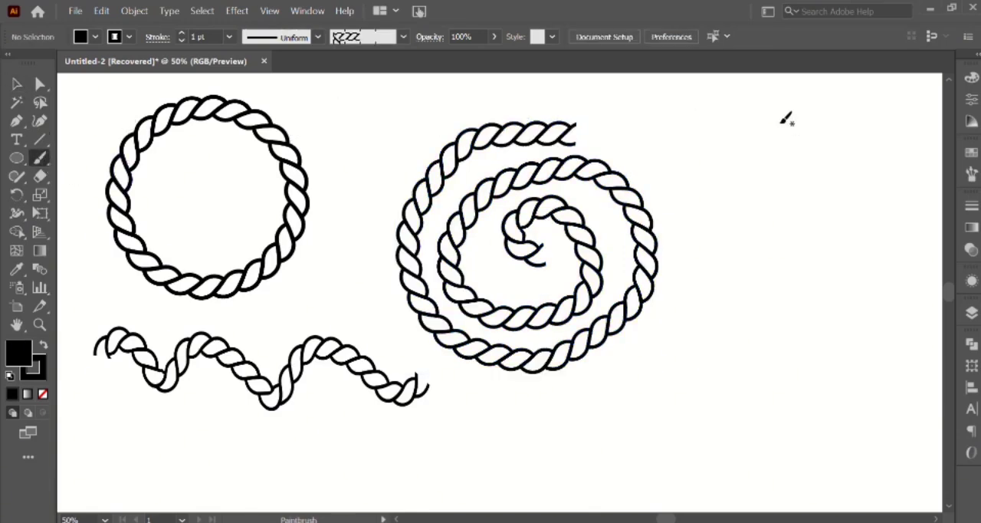
mouse_move(771, 106)
mouse_down()
mouse_move(797, 125)
mouse_move(803, 149)
mouse_move(781, 187)
mouse_move(816, 218)
mouse_move(795, 291)
mouse_move(825, 315)
mouse_up()
mouse_move(794, 368)
mouse_down()
mouse_move(845, 419)
mouse_move(835, 442)
mouse_move(793, 453)
mouse_up()
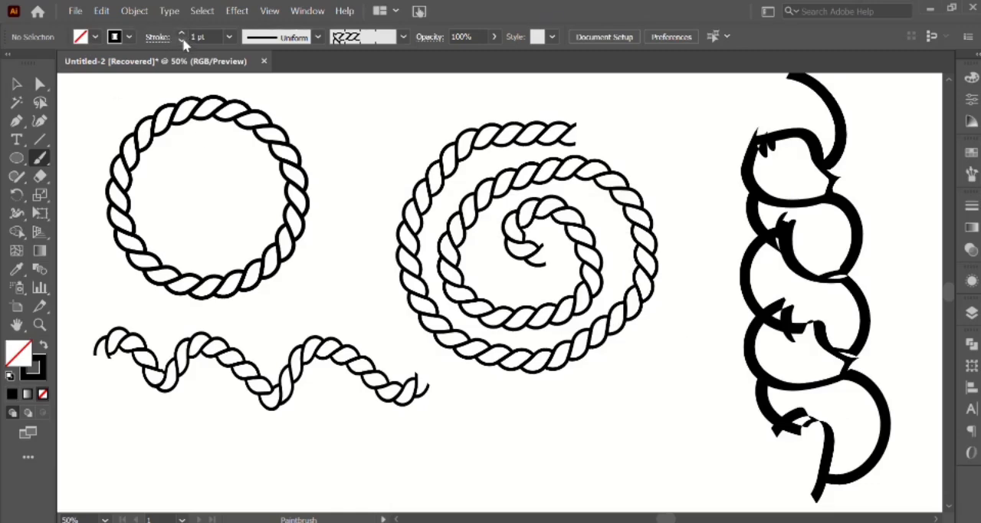
Set the vertical wavy rope path's stroke weight to 0.25 pt.
click(17, 83)
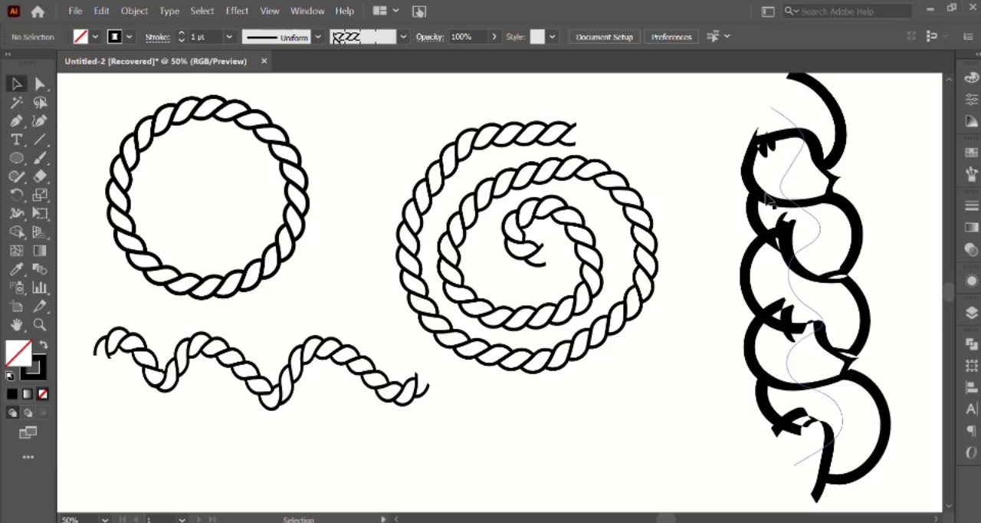
click(742, 201)
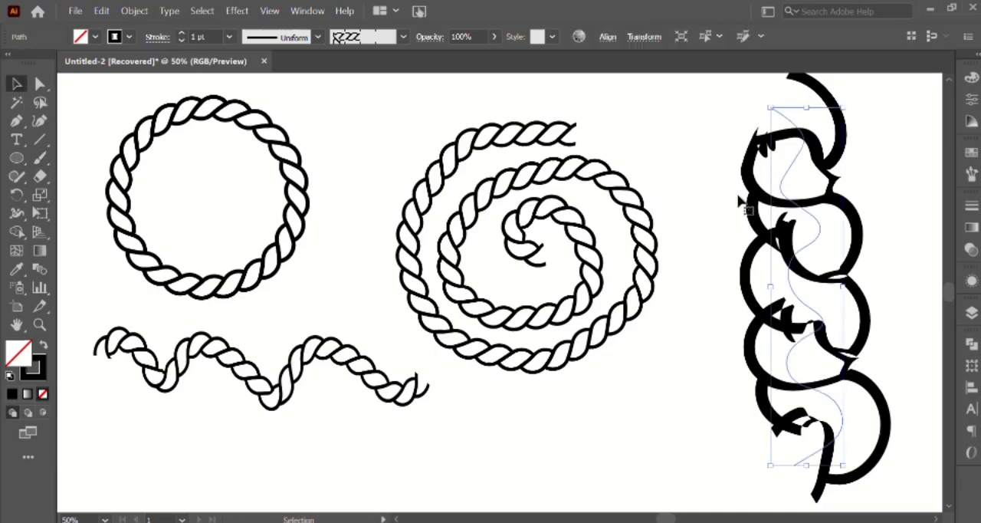
click(180, 41)
click(181, 40)
click(181, 41)
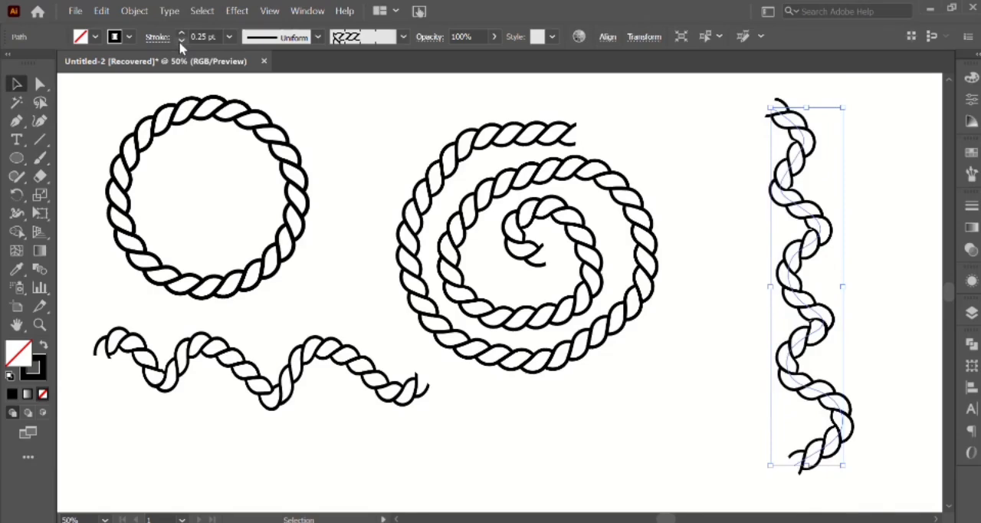
Expand the vertical rope's appearance and give the expanded artwork a 1 pt stroke.
click(135, 11)
click(210, 178)
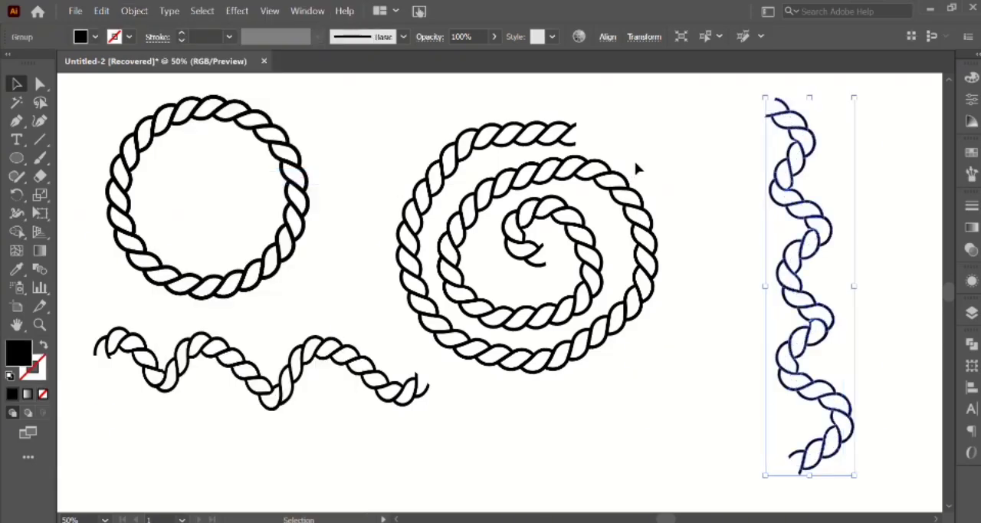
click(180, 33)
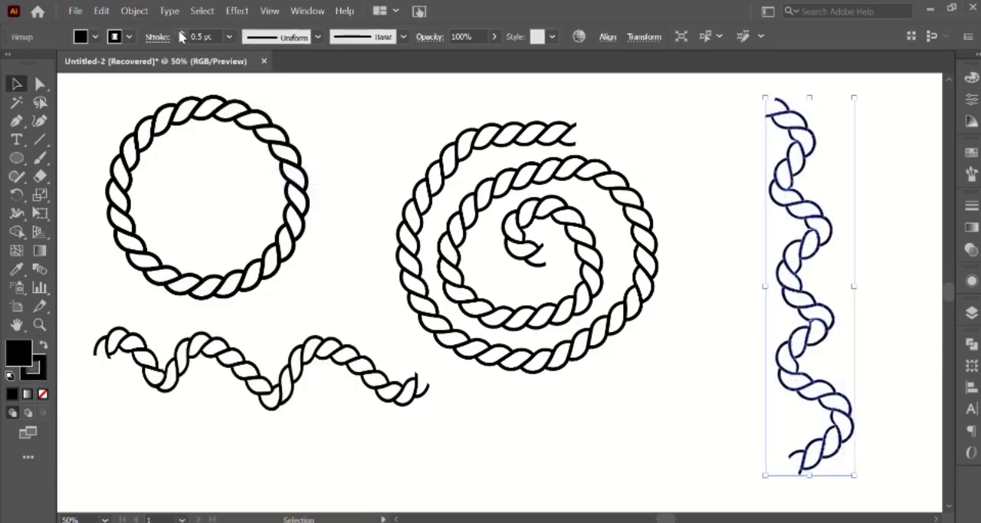
click(179, 33)
click(179, 33)
click(686, 165)
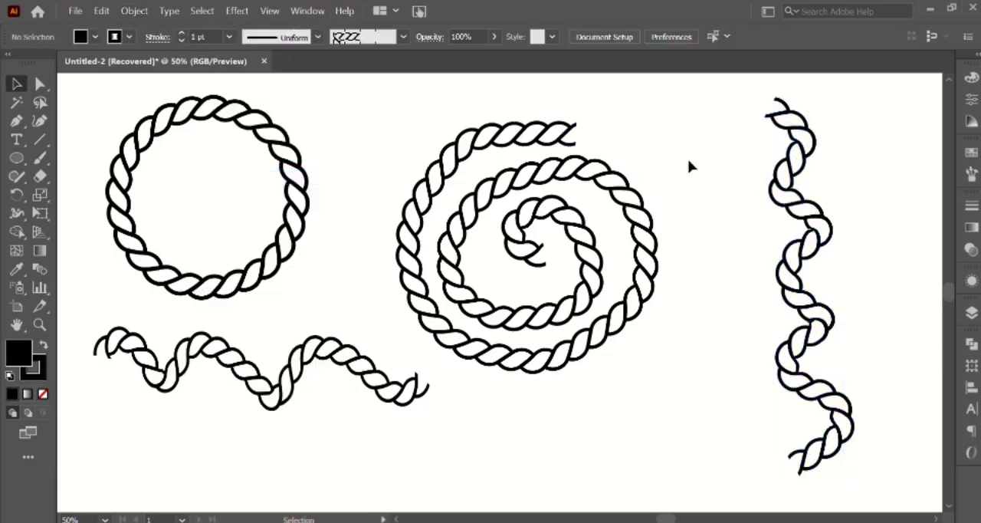
Rearrange the ropes by moving the vertical one left toward the spiral and the spiral and horizontal wavy rope down.
click(789, 226)
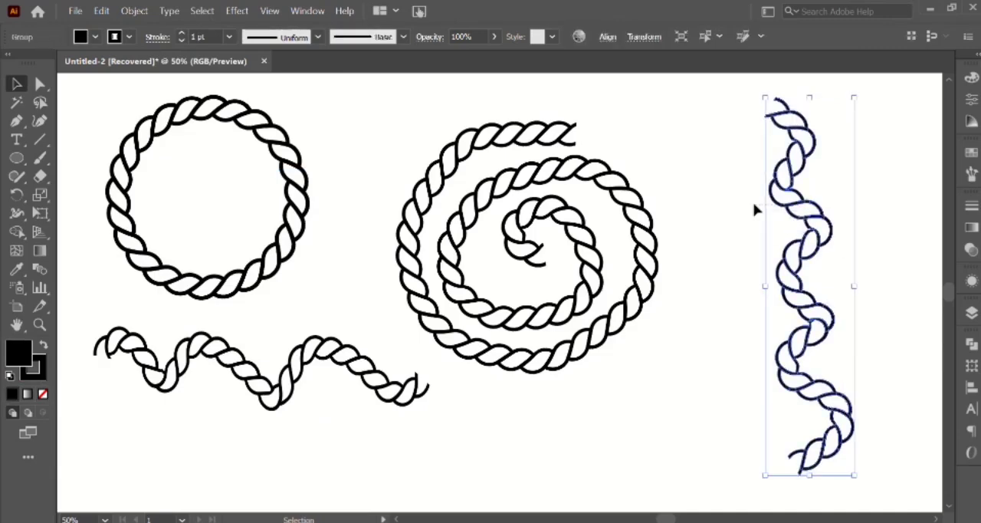
drag(785, 197, 735, 194)
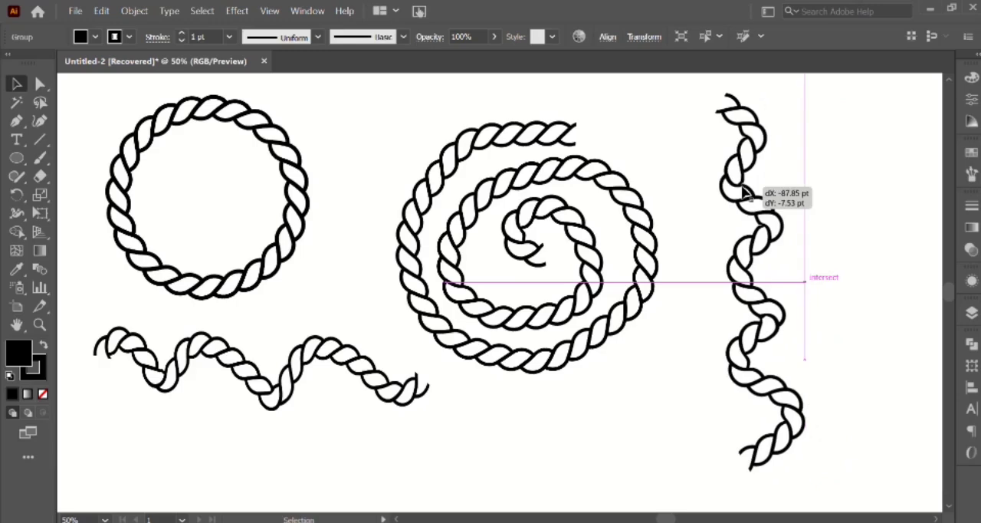
click(596, 264)
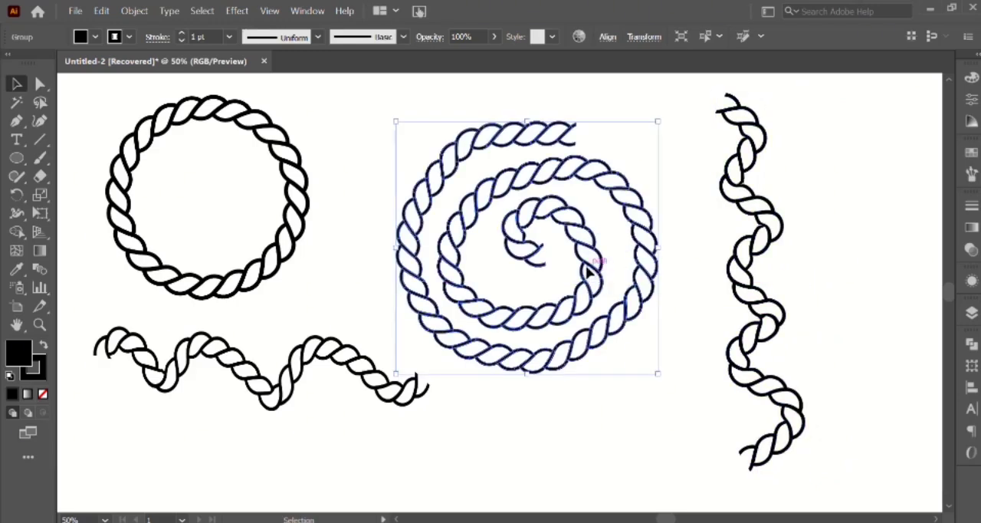
drag(592, 270, 605, 304)
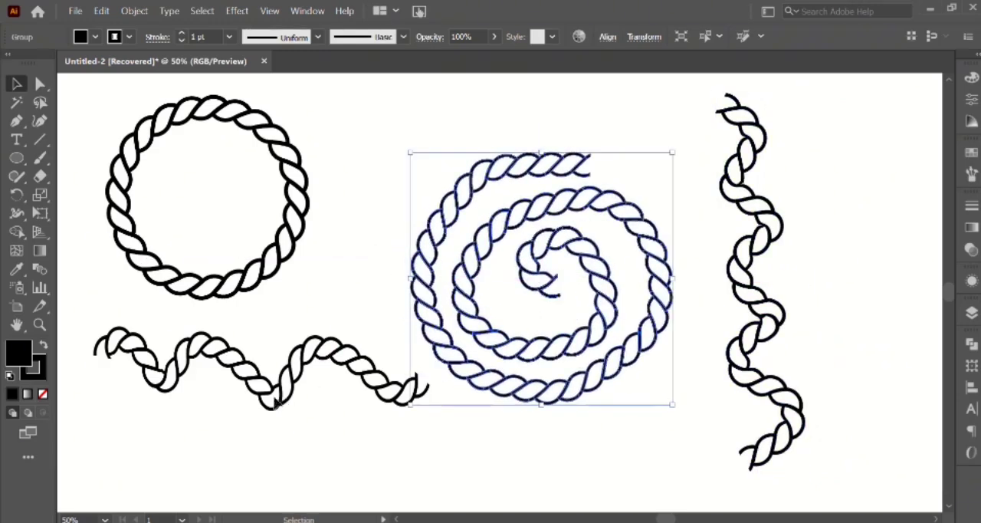
mouse_move(276, 405)
mouse_down()
mouse_move(265, 453)
mouse_move(276, 456)
mouse_up()
Enlarge the rope circle slightly and reposition it above the horizontal wavy rope.
click(254, 291)
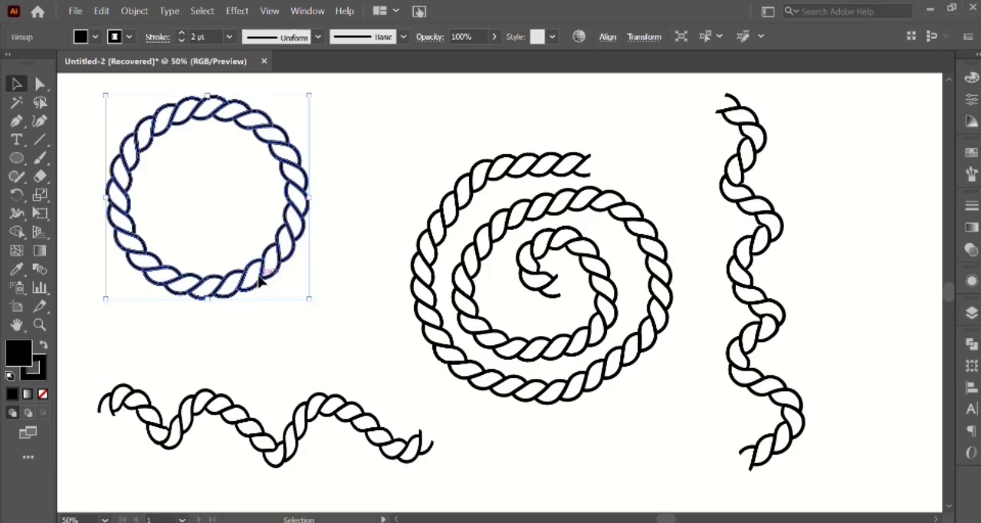
drag(263, 278, 274, 289)
drag(321, 310, 331, 329)
click(706, 201)
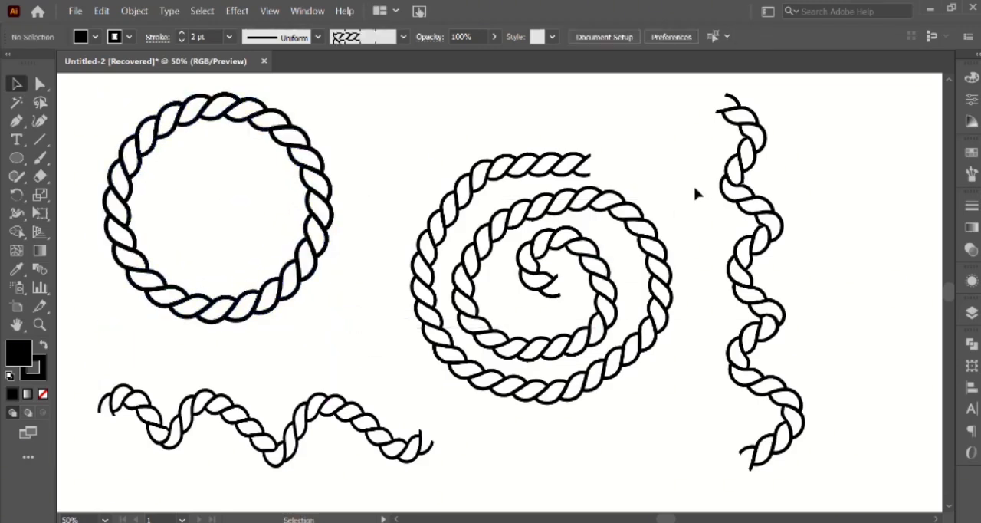
drag(308, 174, 298, 187)
click(411, 159)
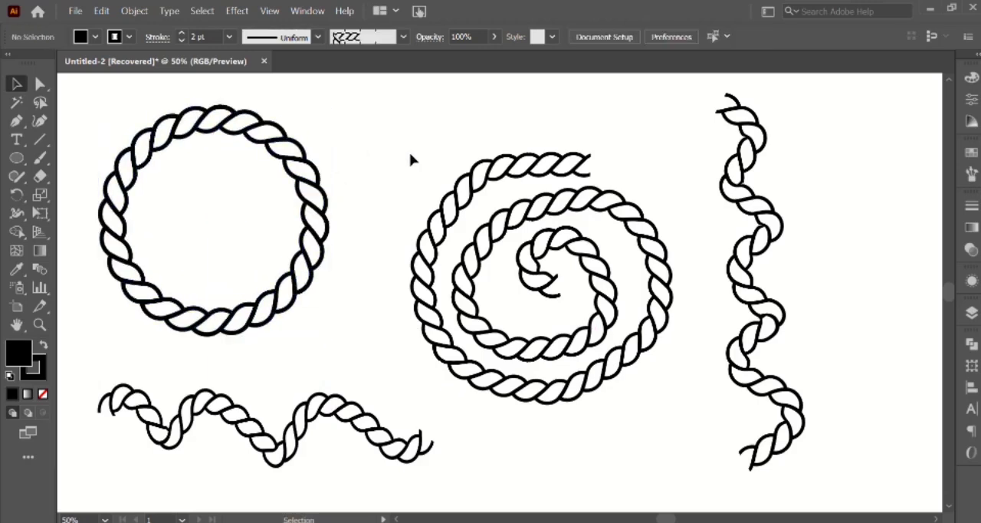